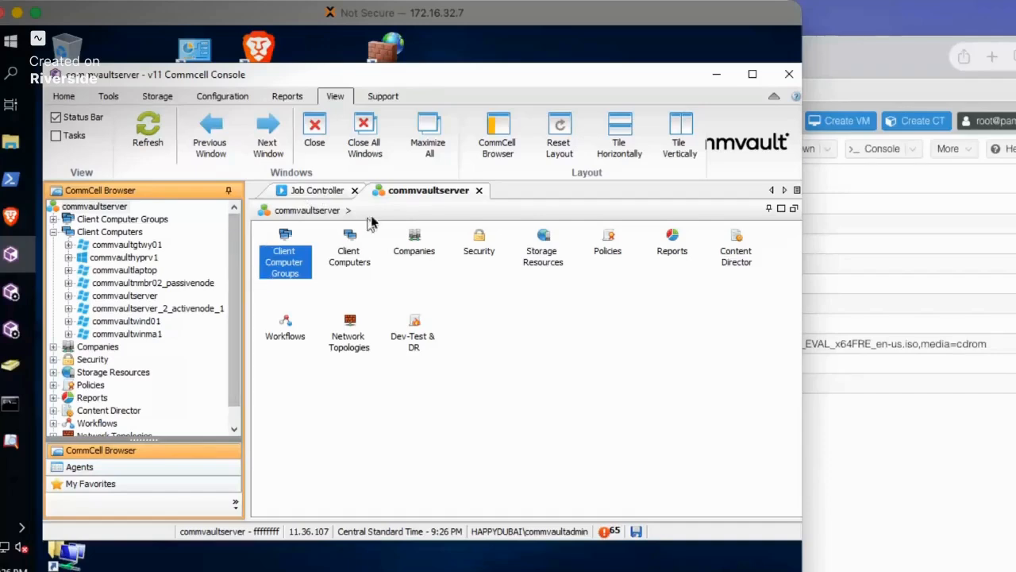
left_click(109, 99)
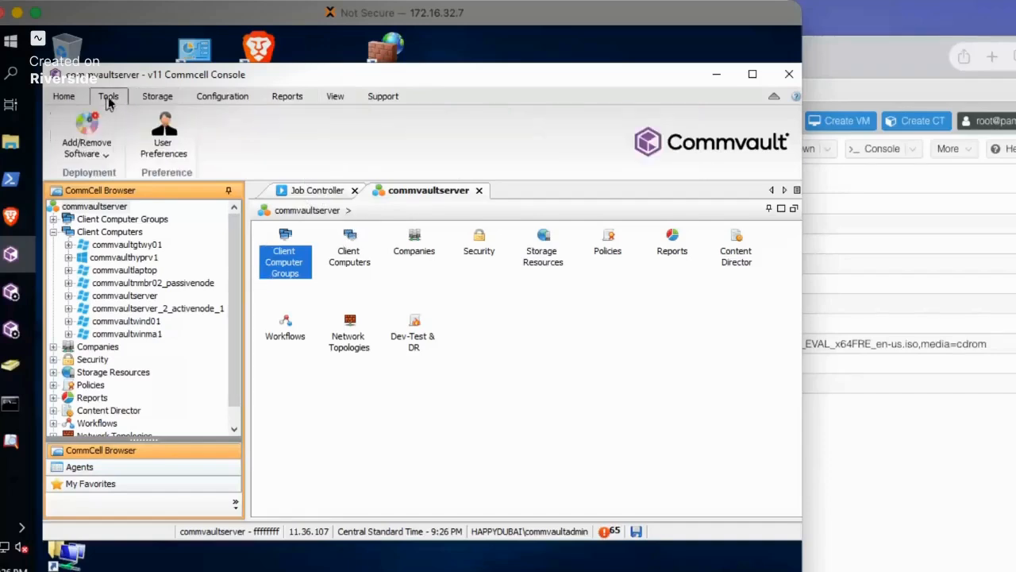
left_click(66, 97)
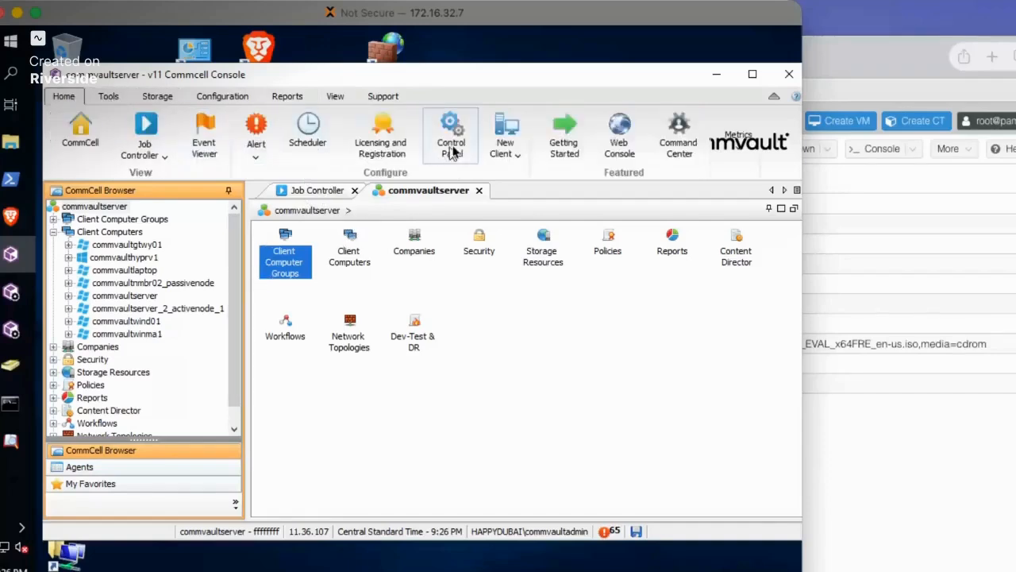
left_click(496, 157)
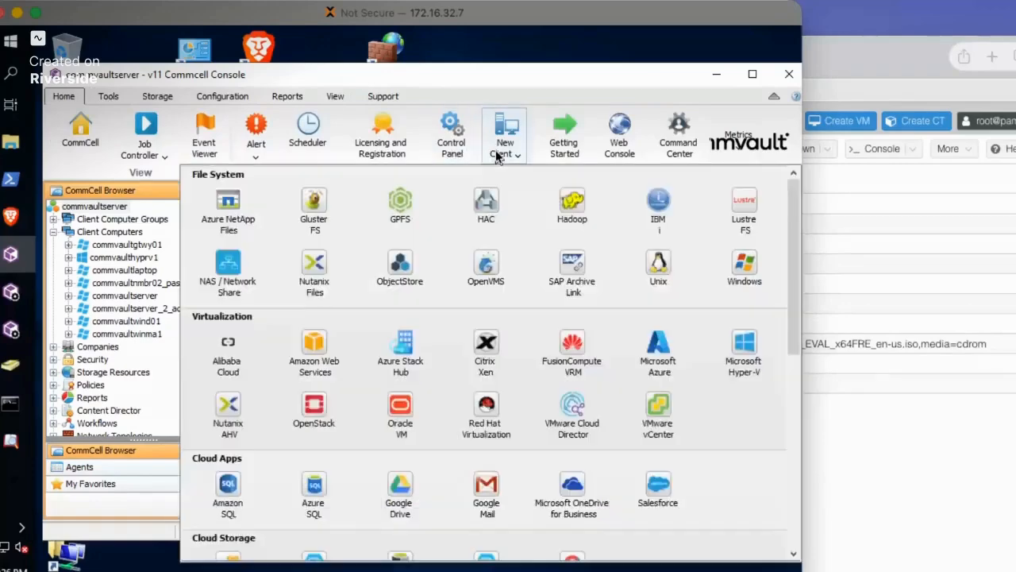
scroll(624, 416, "down", 2)
scroll(624, 417, "up", 1)
scroll(631, 420, "up", 1)
left_click(223, 565)
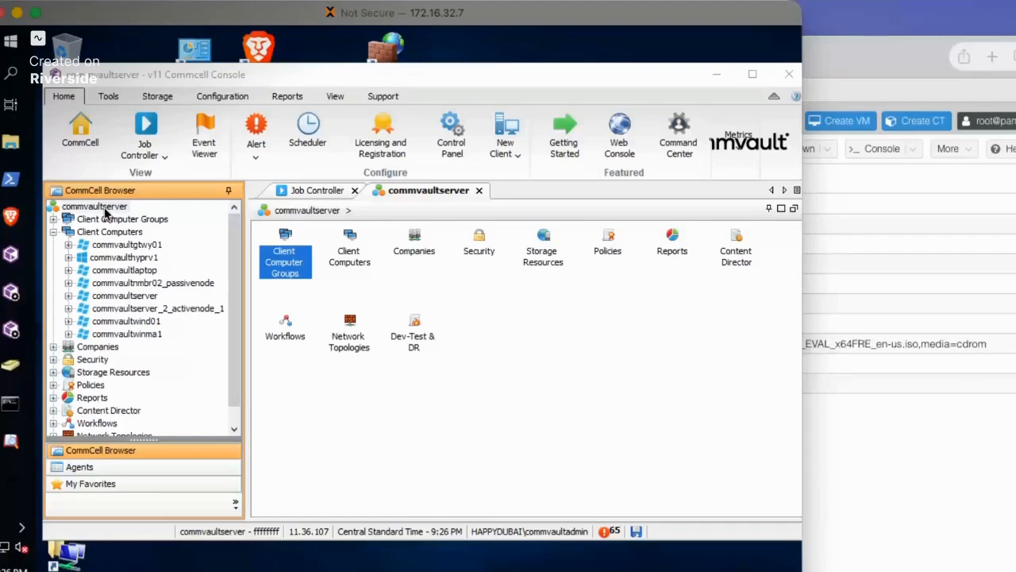
Switch to the Command Center in the Brave browser and open the Download or copy software page under System maintenance
mouse_move(11, 217)
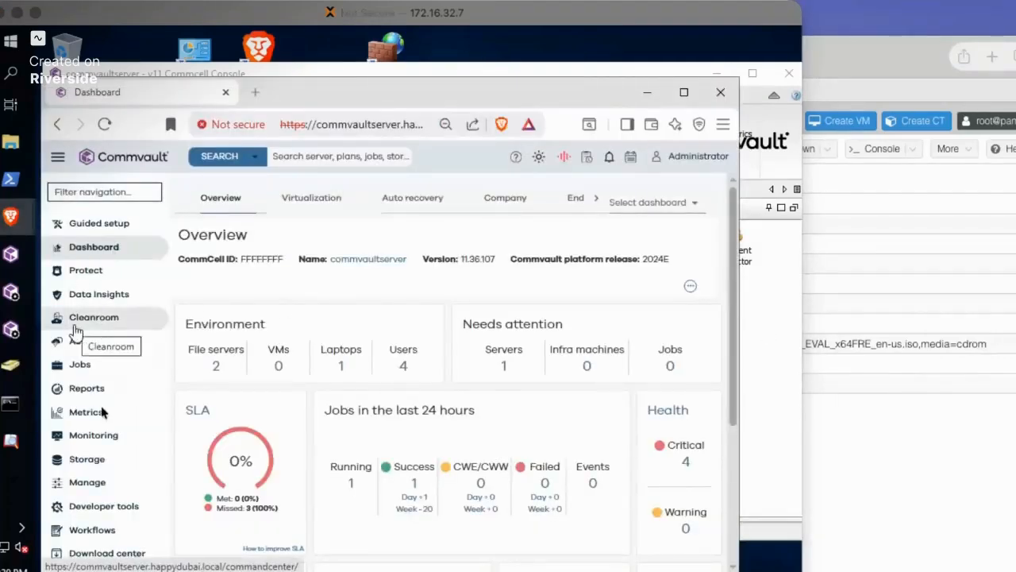
left_click(86, 482)
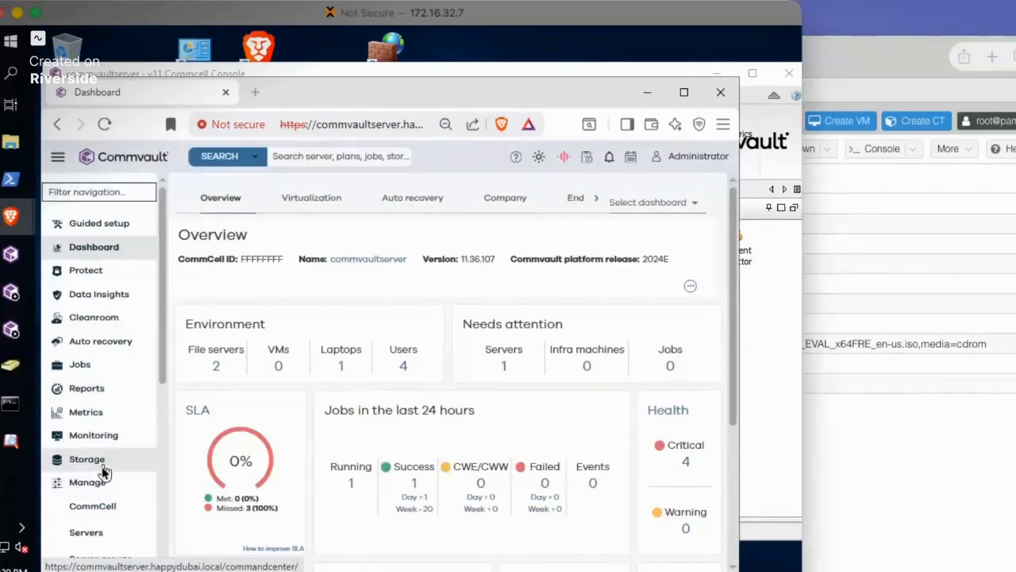
scroll(97, 472, "down", 3)
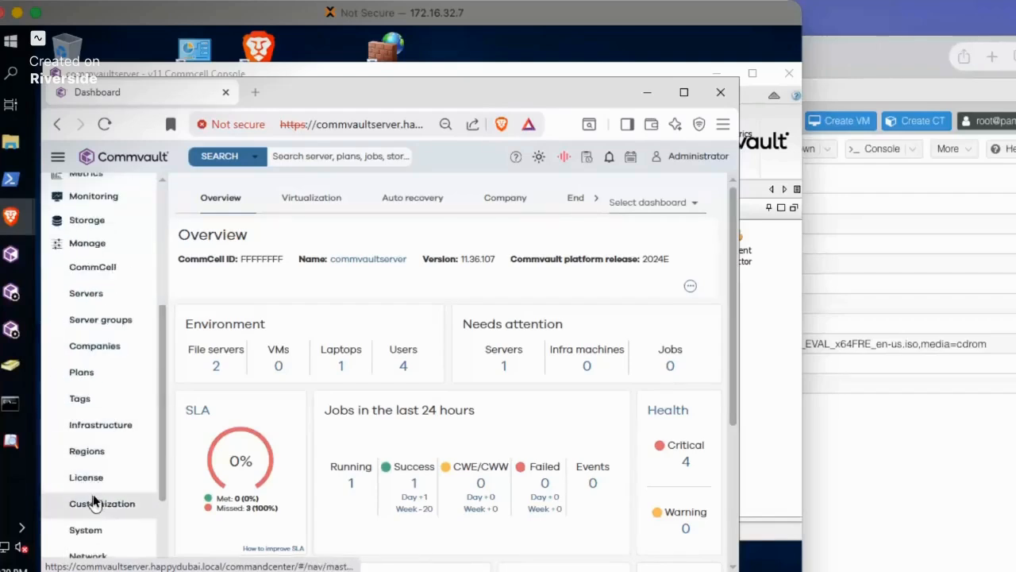
scroll(91, 508, "down", 2)
left_click(117, 451)
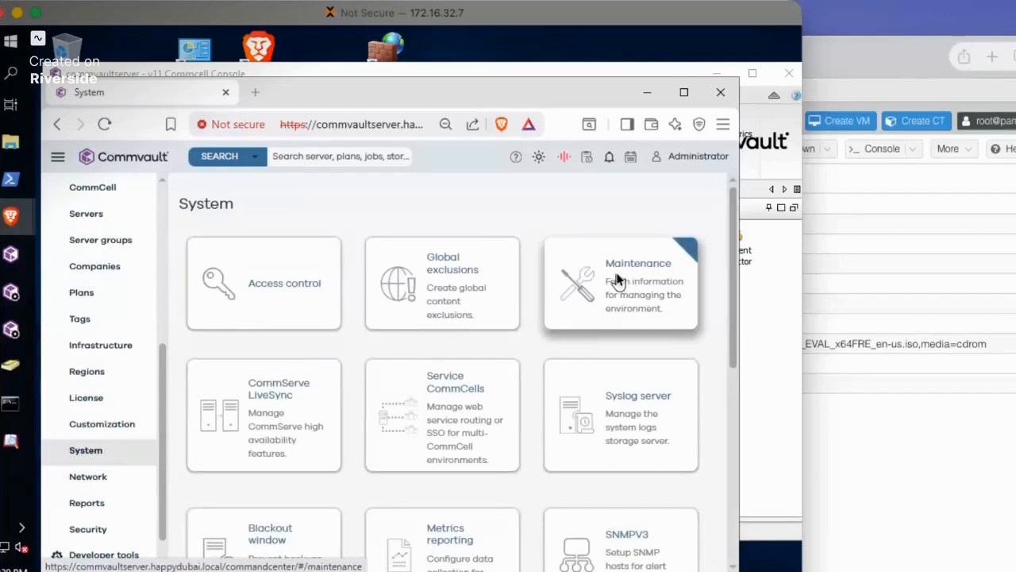
left_click(635, 283)
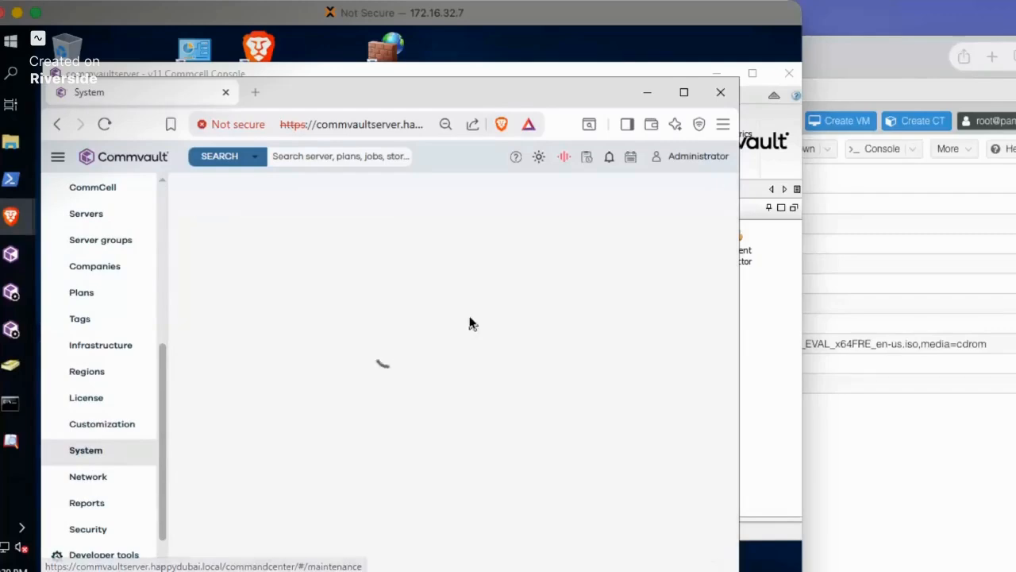
scroll(435, 381, "down", 3)
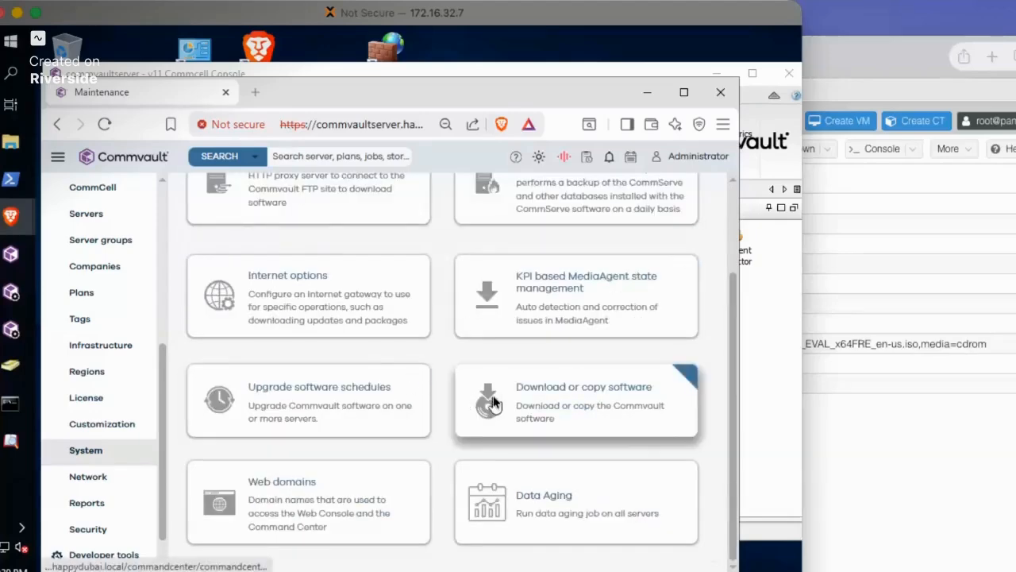
left_click(557, 399)
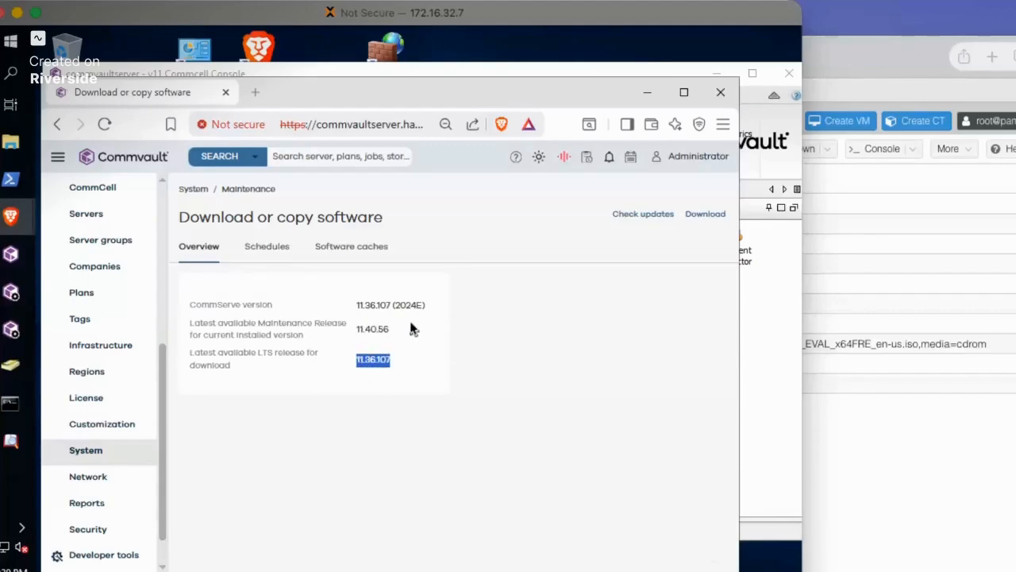
left_click(298, 271)
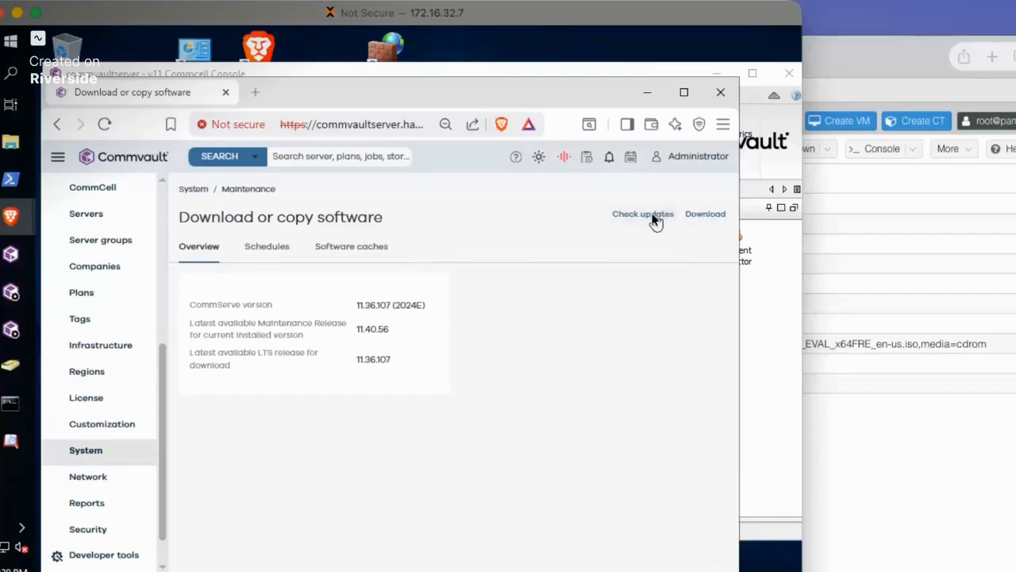
Configure an Internet download of the Upgrade to Latest Release 11.40.56 media for Windows and proceed to the advanced options
left_click(710, 218)
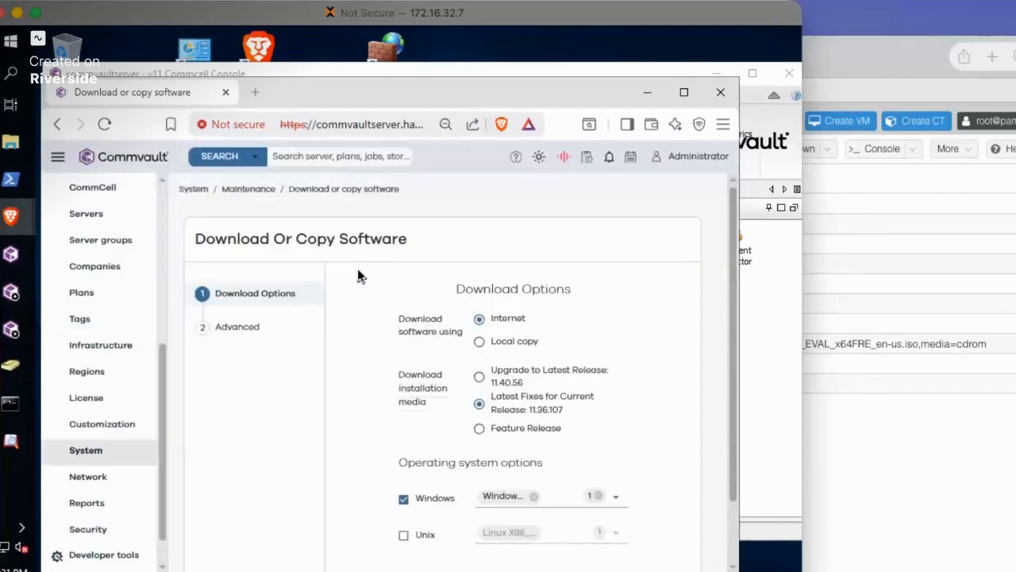
left_click(479, 376)
mouse_move(401, 405)
scroll(381, 397, "down", 2)
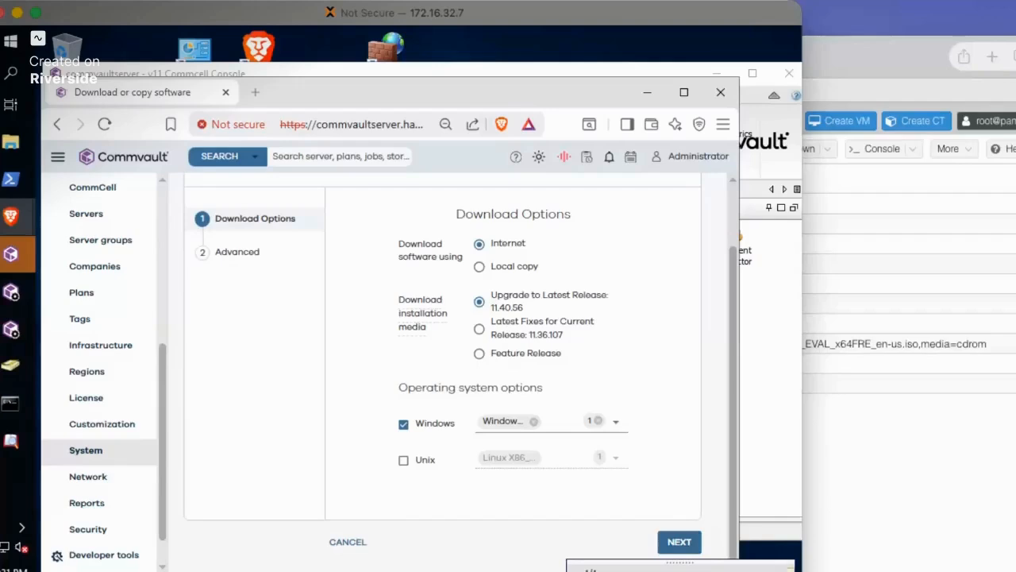
left_click(680, 543)
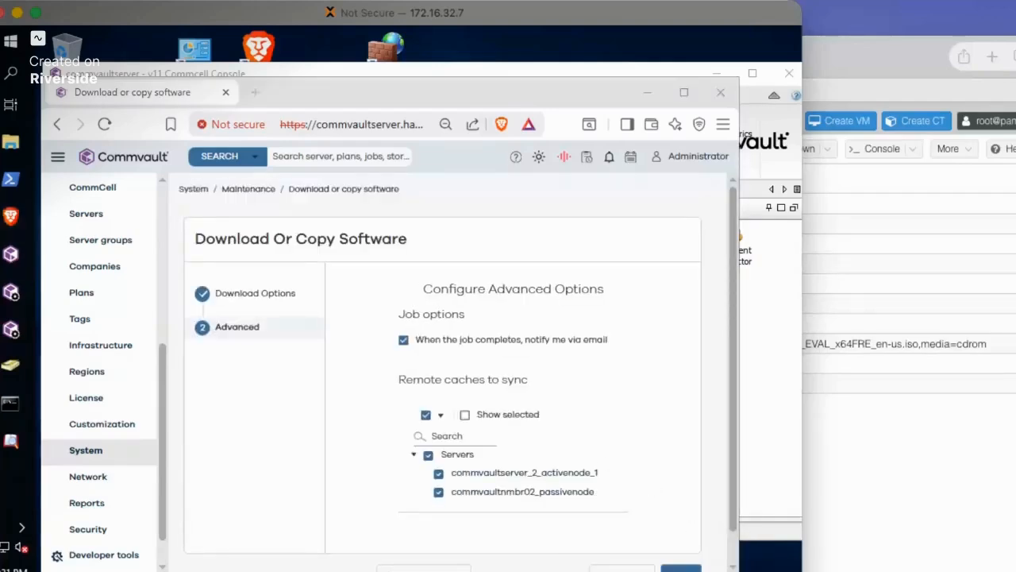
scroll(627, 500, "down", 1)
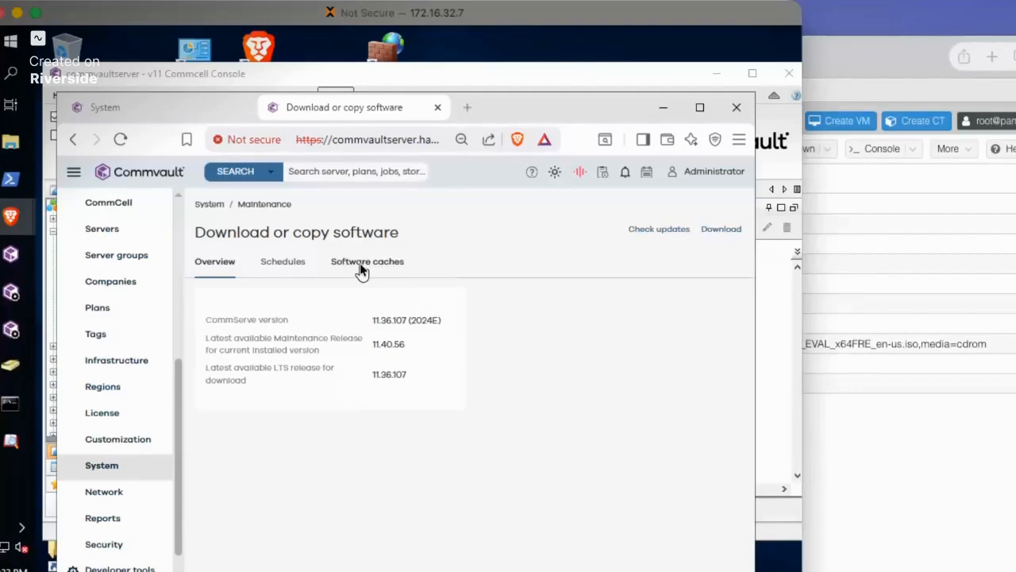
Open the software caches configuration and copy the cache directory path of commvaultserver(CS)
left_click(362, 268)
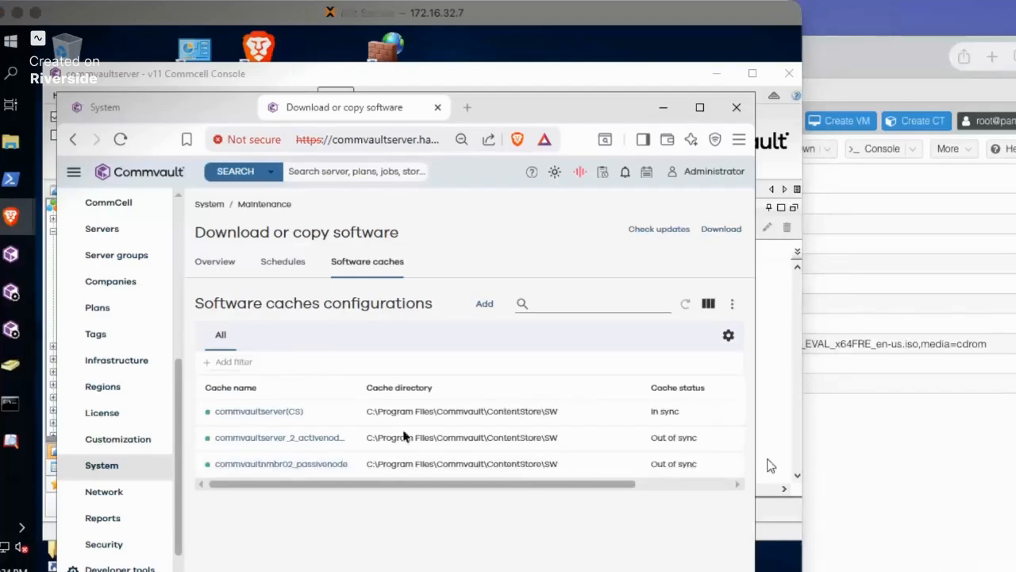
triple_click(481, 415)
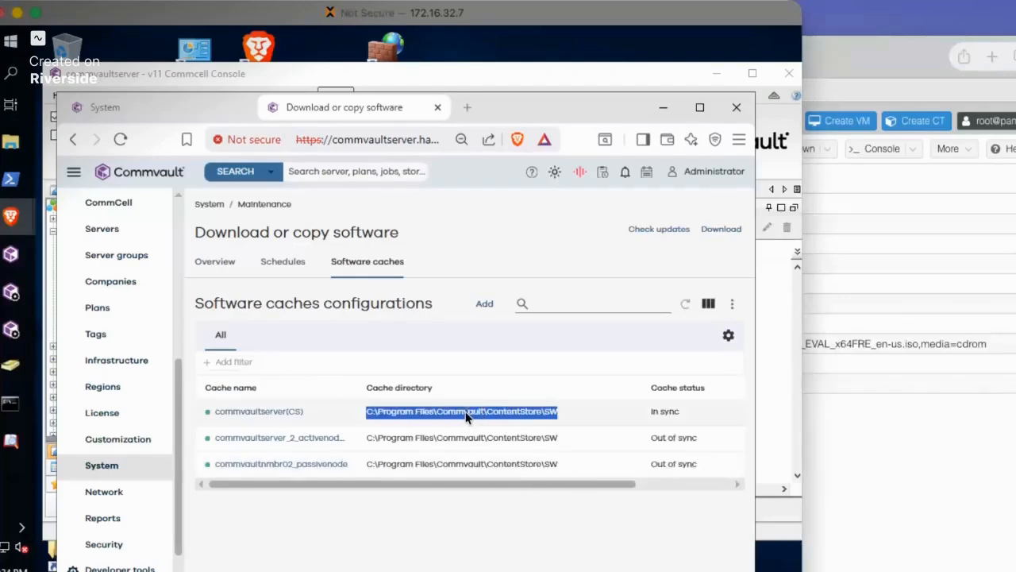
right_click(469, 416)
left_click(494, 429)
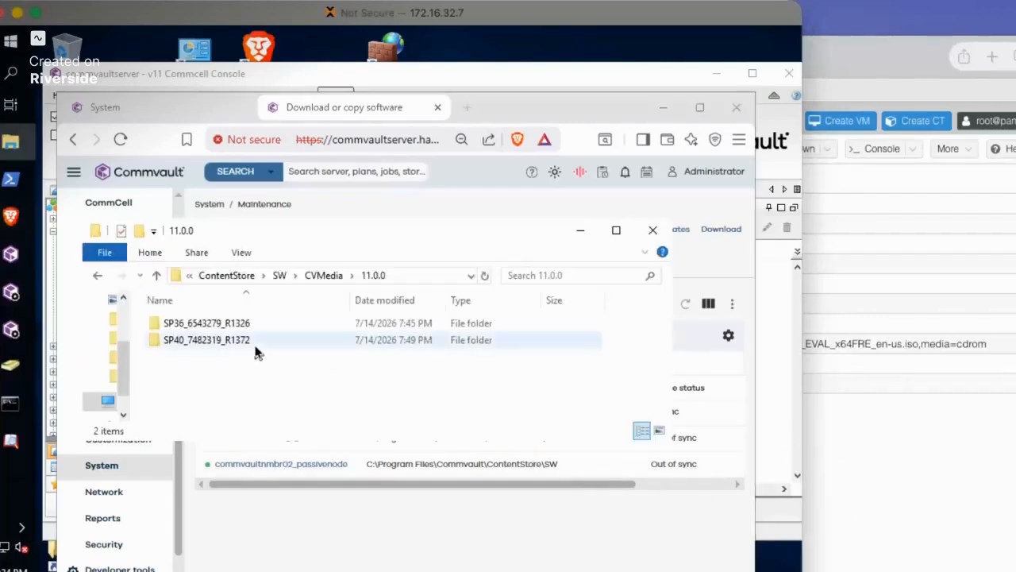
Examine the SP36_6543279_R1326 and SP40_7482319_R1372 media folders in the 11.0.0 cache folder and return to the browser
left_click(191, 327)
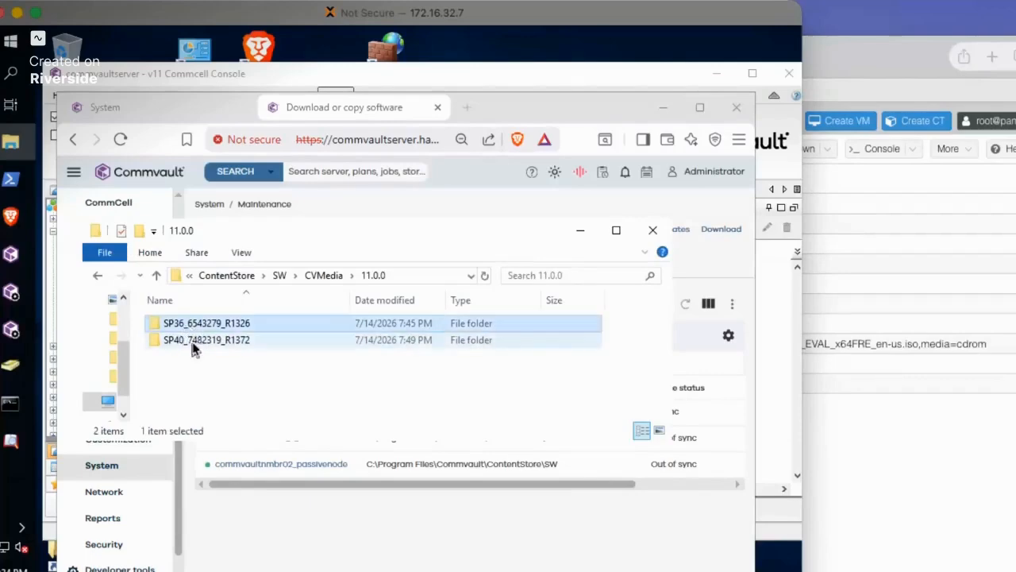
left_click(199, 341)
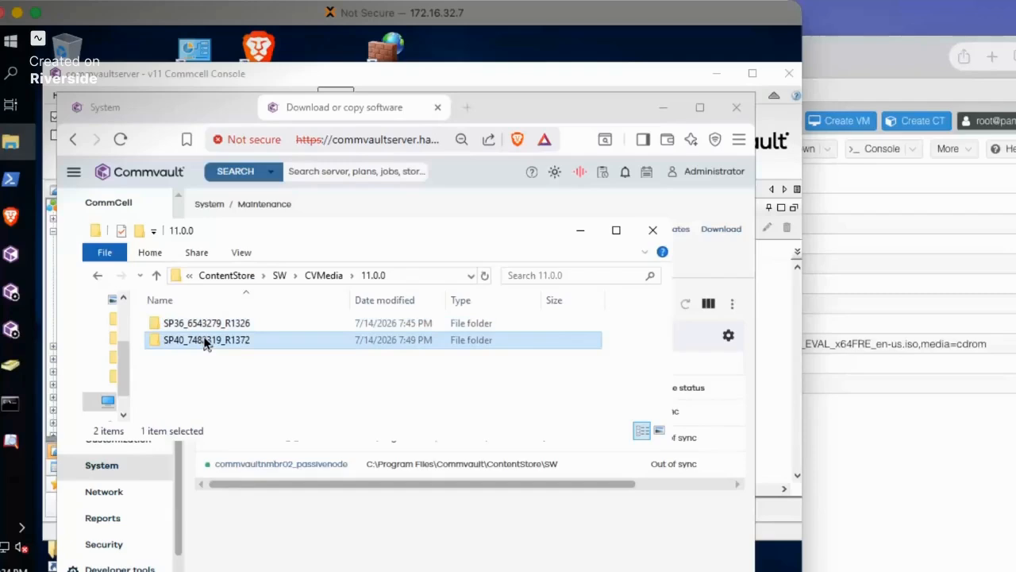
left_click(226, 325)
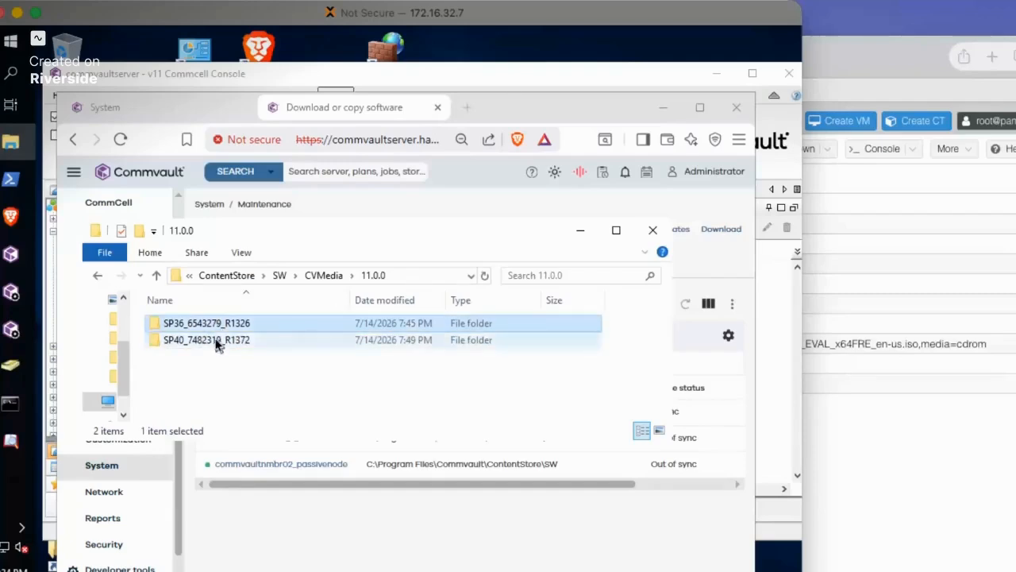
left_click(216, 343)
left_click(227, 324)
left_click(228, 340)
left_click(493, 113)
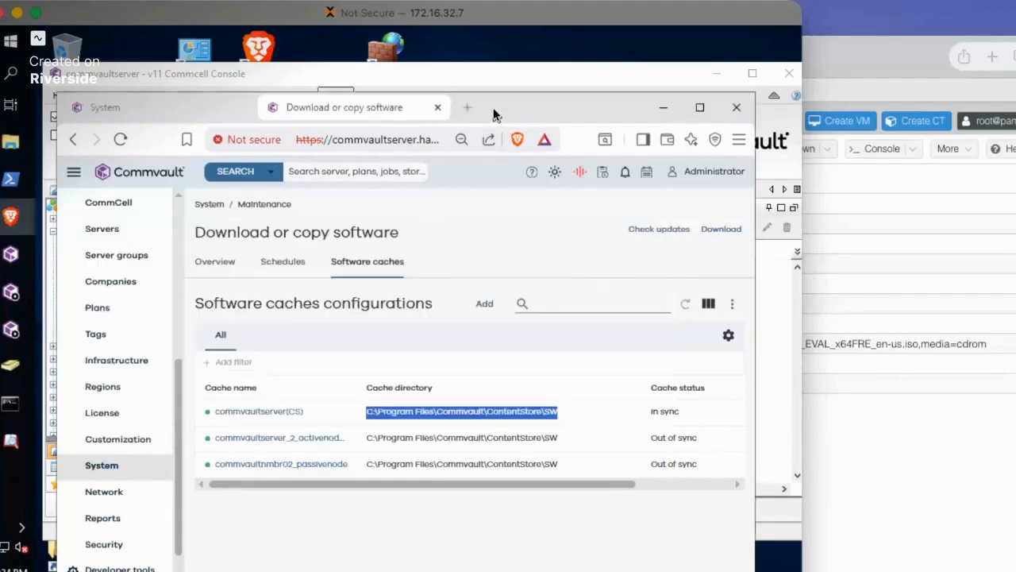
Switch to the CommCell Console, try Download Software for commvaultserver with Upgrade to Latest Release 11.40.56, review the sync options and cancel
left_click(453, 74)
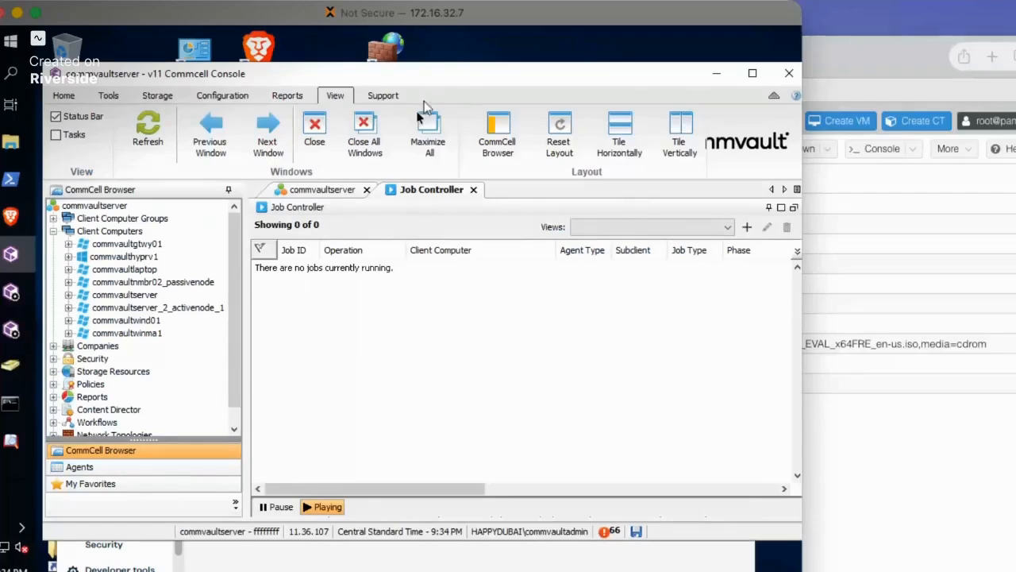
left_click(100, 208)
right_click(99, 209)
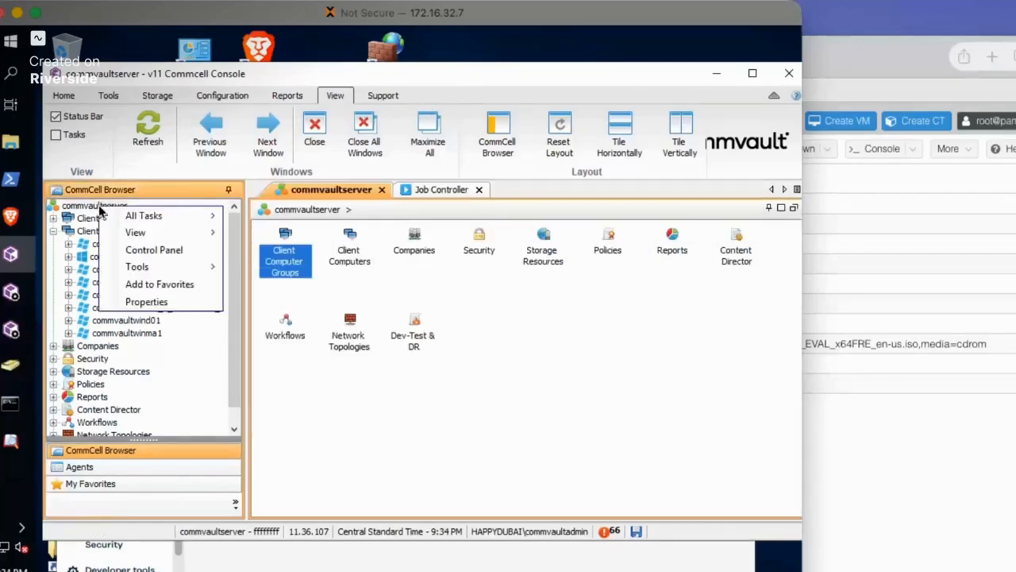
mouse_move(147, 222)
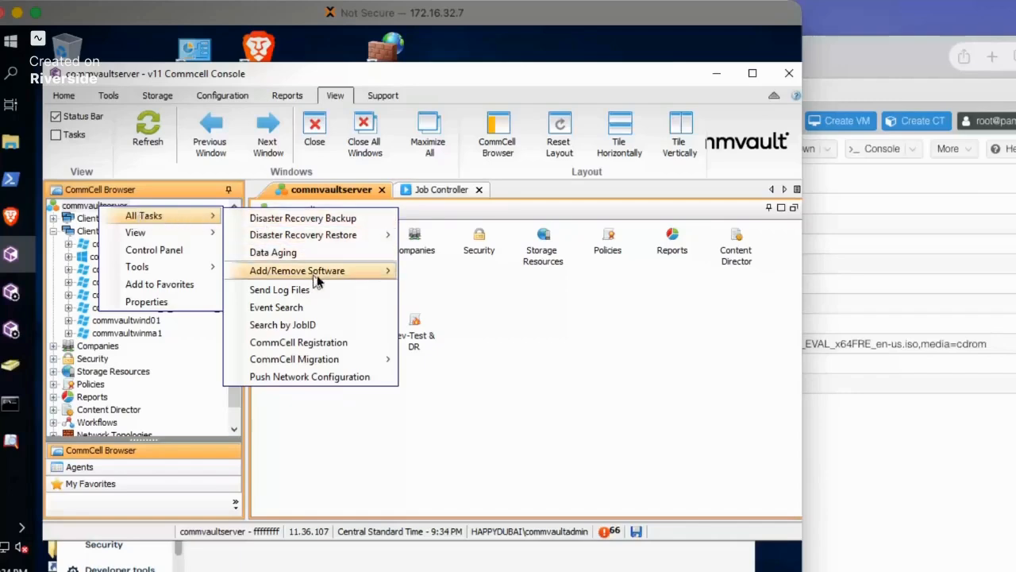
mouse_move(363, 274)
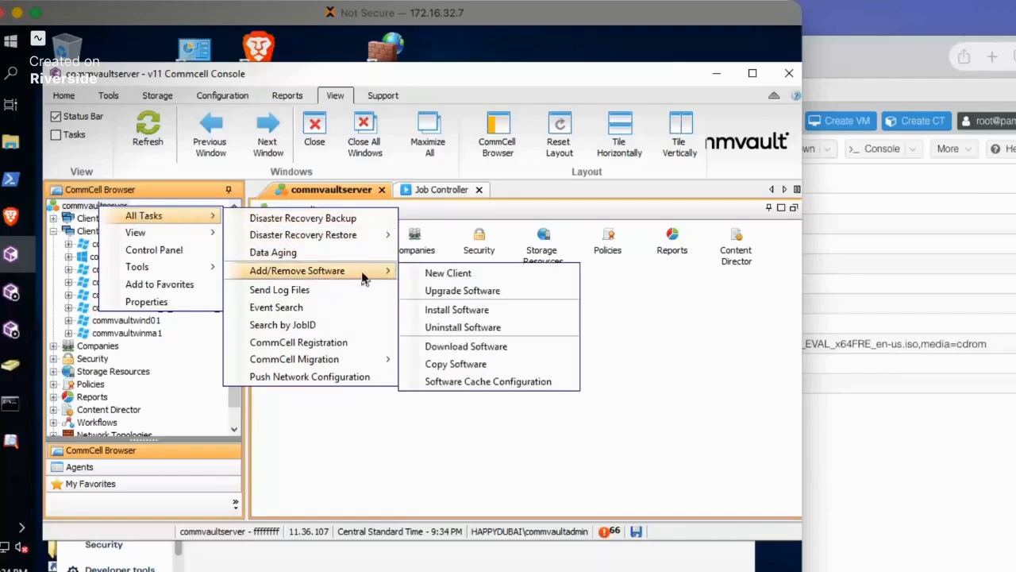
left_click(465, 350)
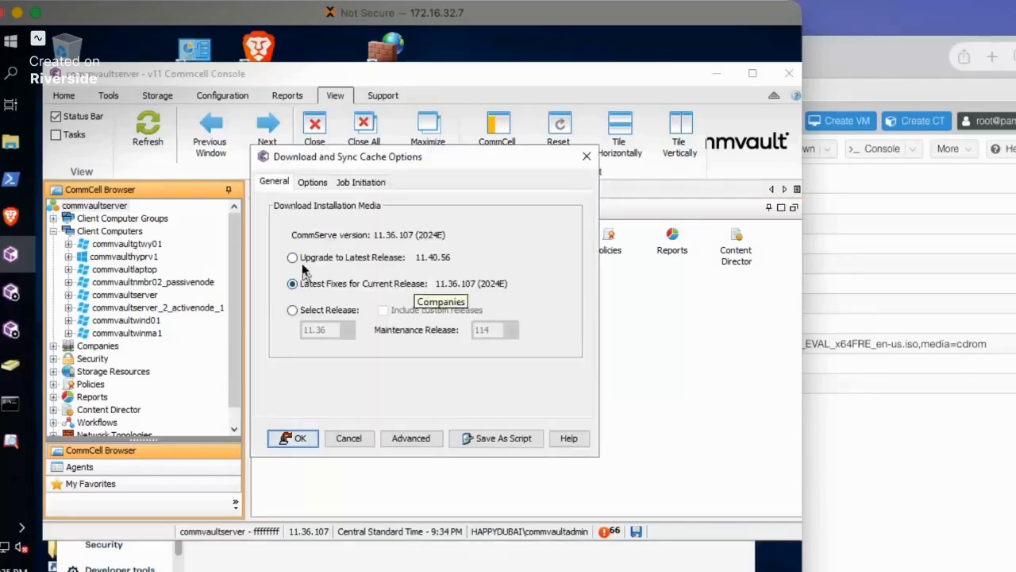
left_click(302, 262)
left_click(312, 182)
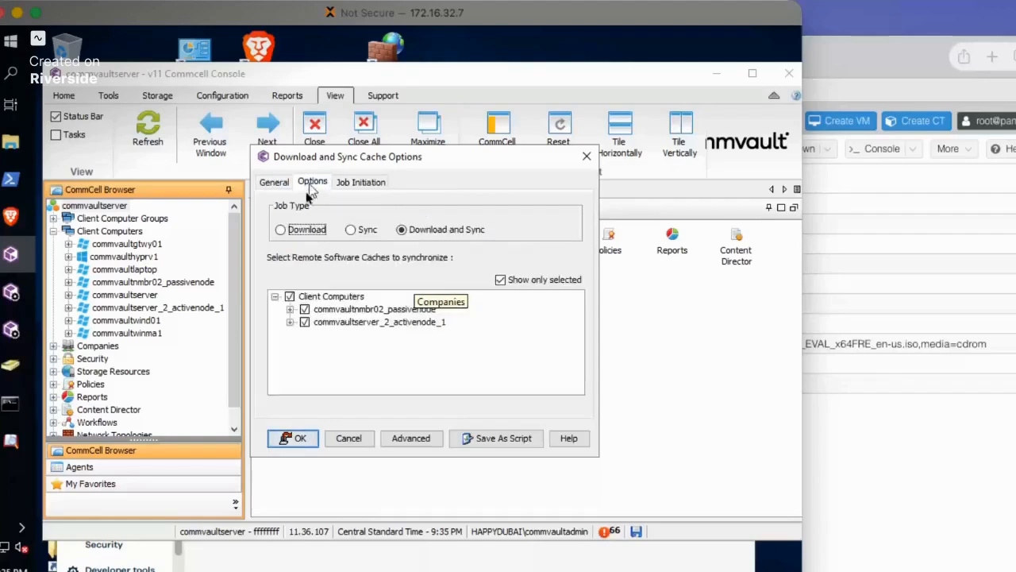
left_click(275, 182)
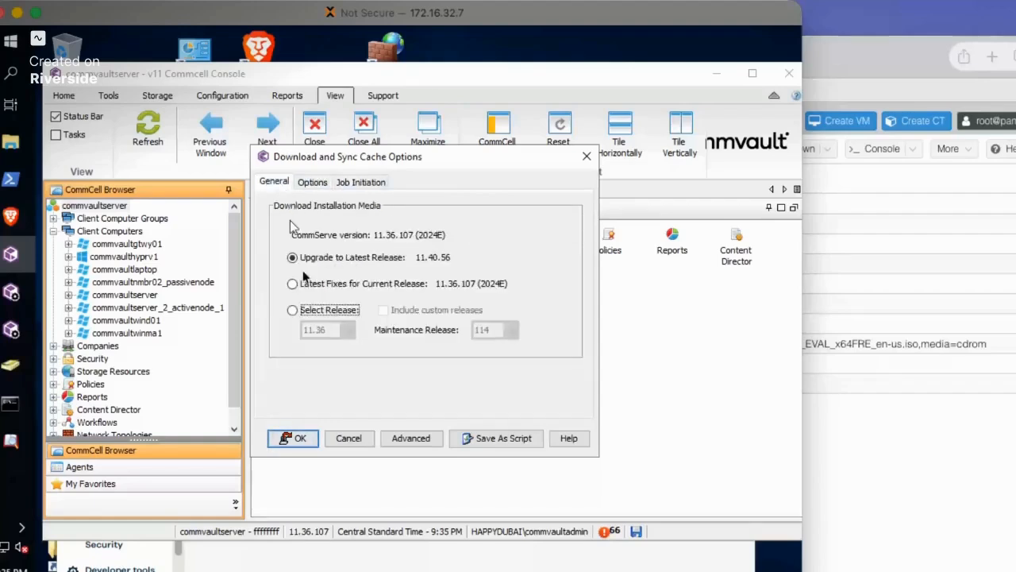
left_click(346, 439)
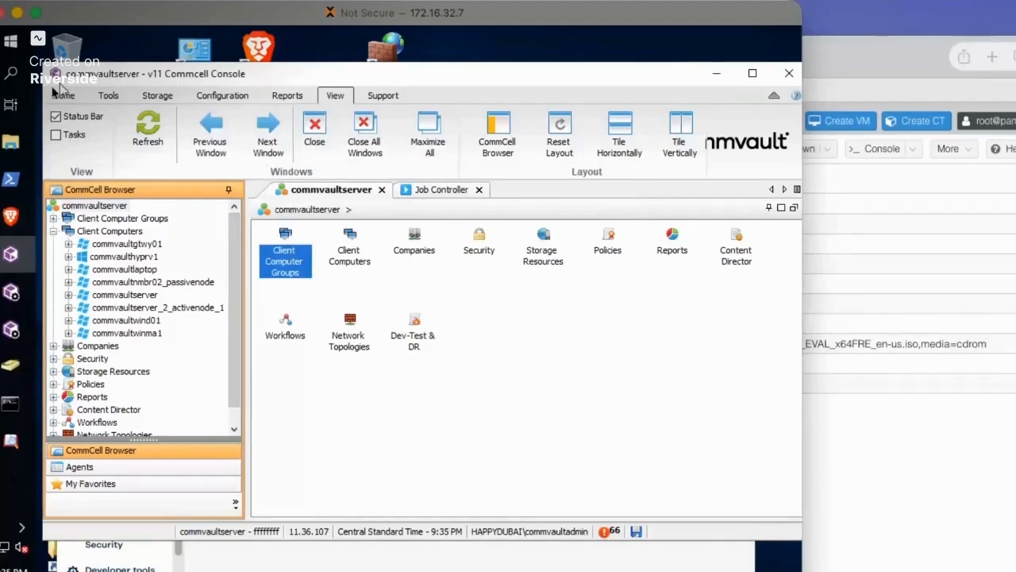
Open the Download Software options from the console's software deployment tools and choose Upgrade to Latest Release 11.40.56
left_click(64, 95)
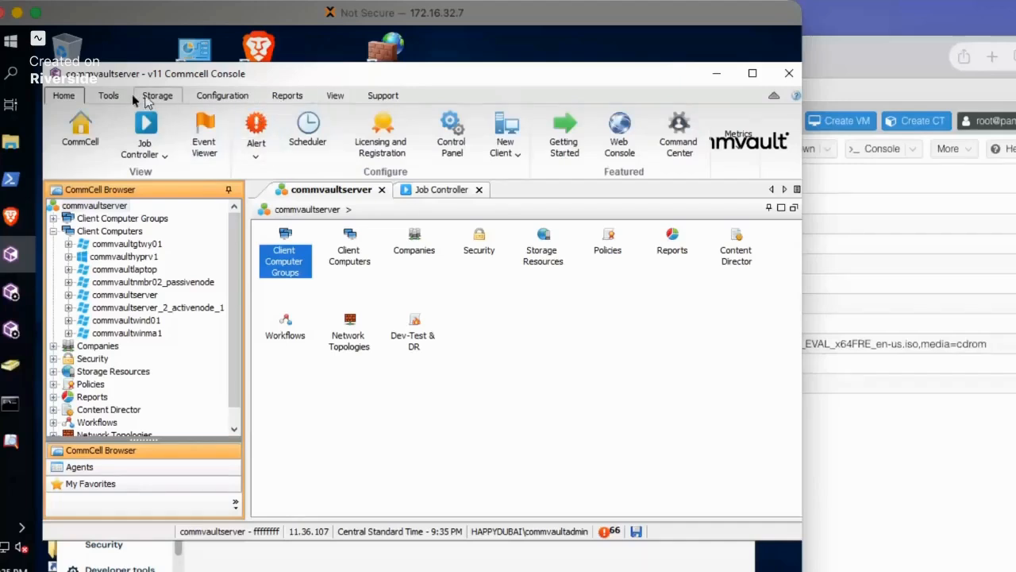
left_click(108, 96)
left_click(104, 156)
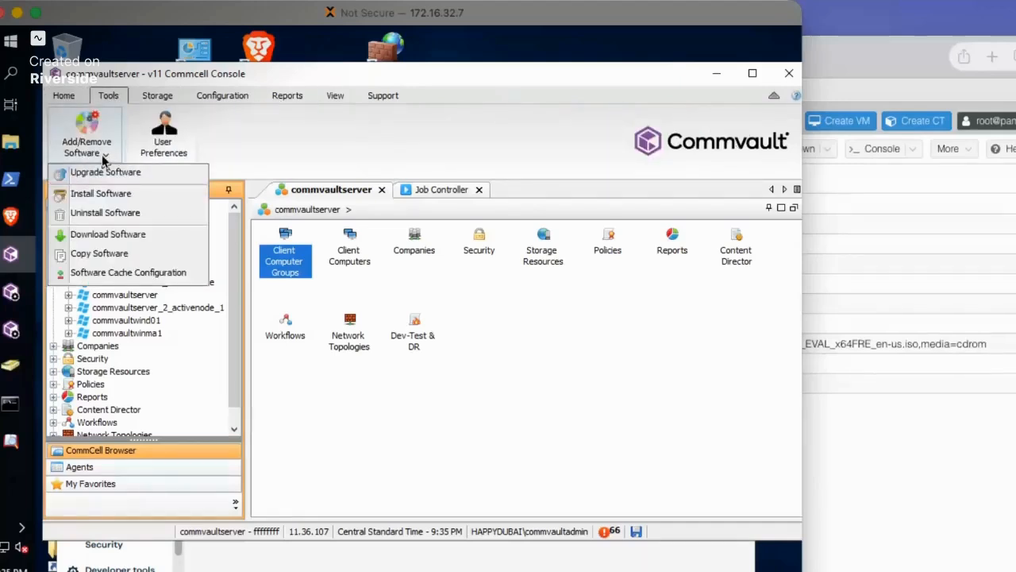
left_click(107, 238)
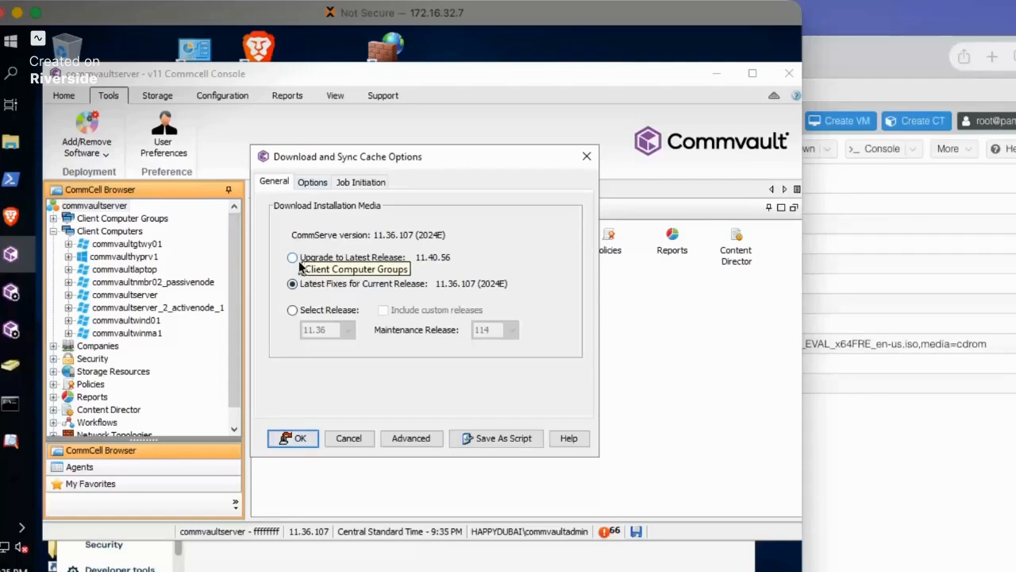
left_click(302, 259)
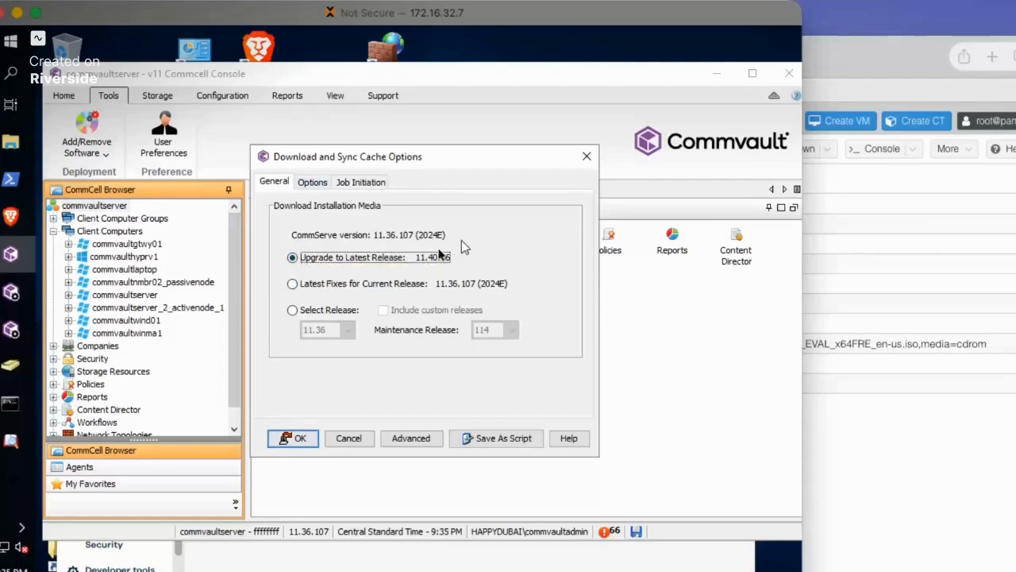
Review the job type and remote software cache sync options, and cancel the download
left_click(313, 183)
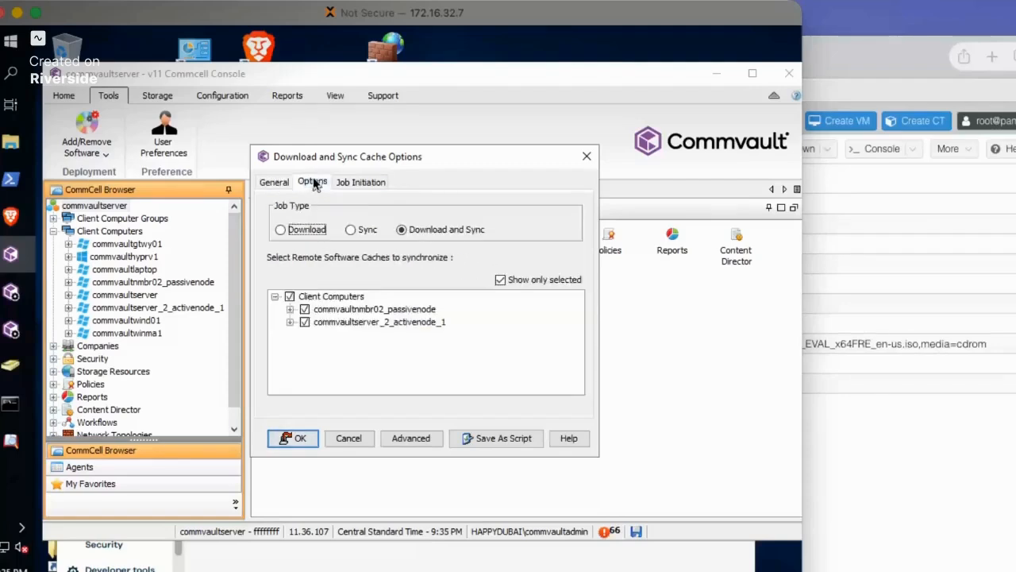
left_click(349, 438)
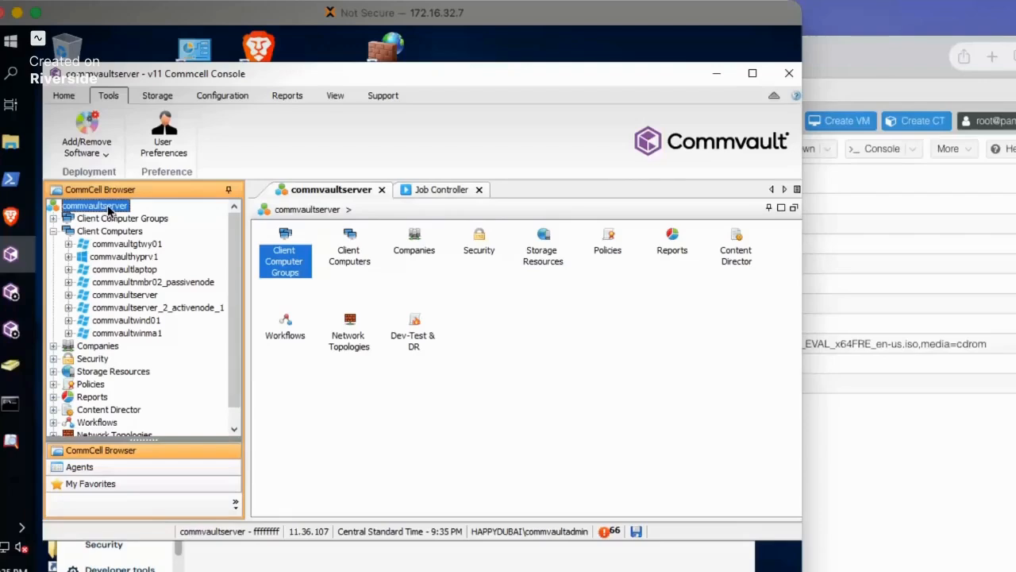
Open commvaultserver's Software Cache Configuration and check the cache details for feature releases 11.36 and 11.40
left_click(64, 95)
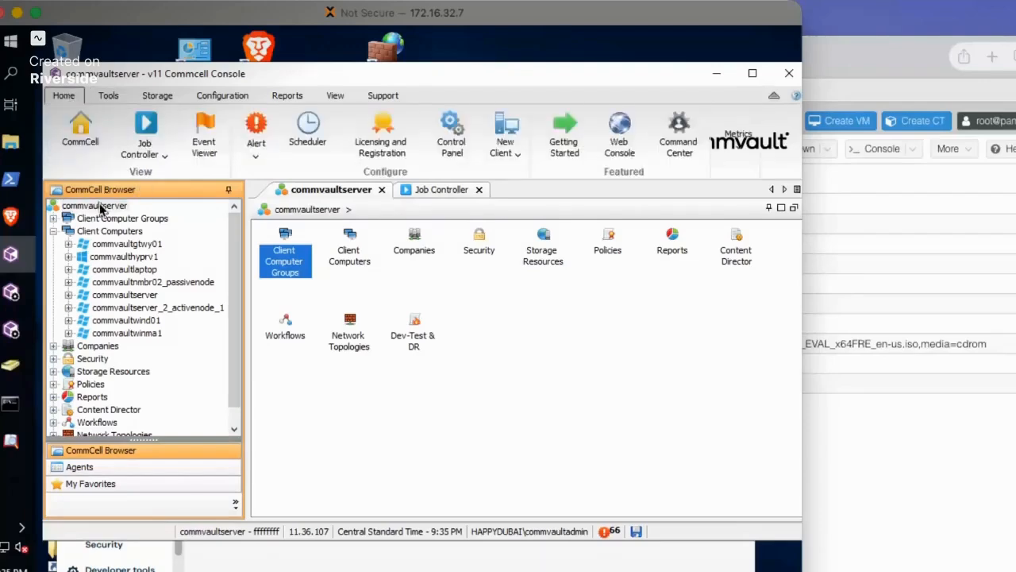
right_click(103, 206)
mouse_move(302, 240)
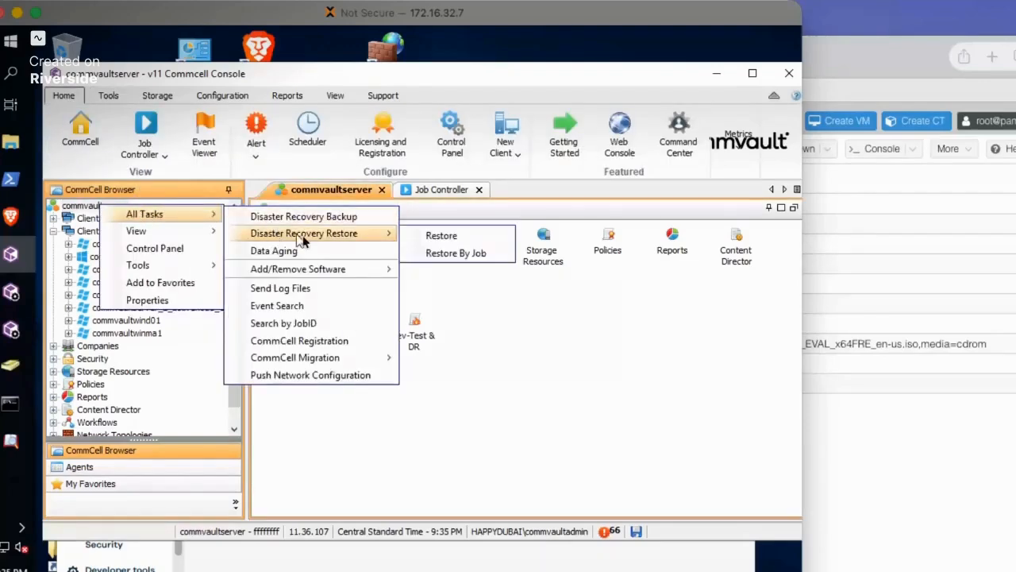
mouse_move(305, 274)
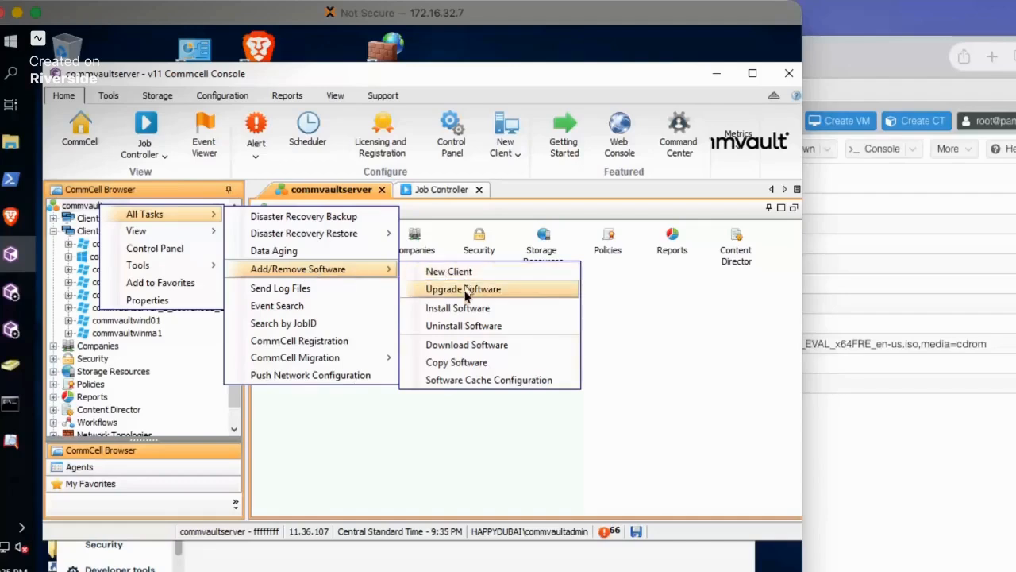
left_click(479, 381)
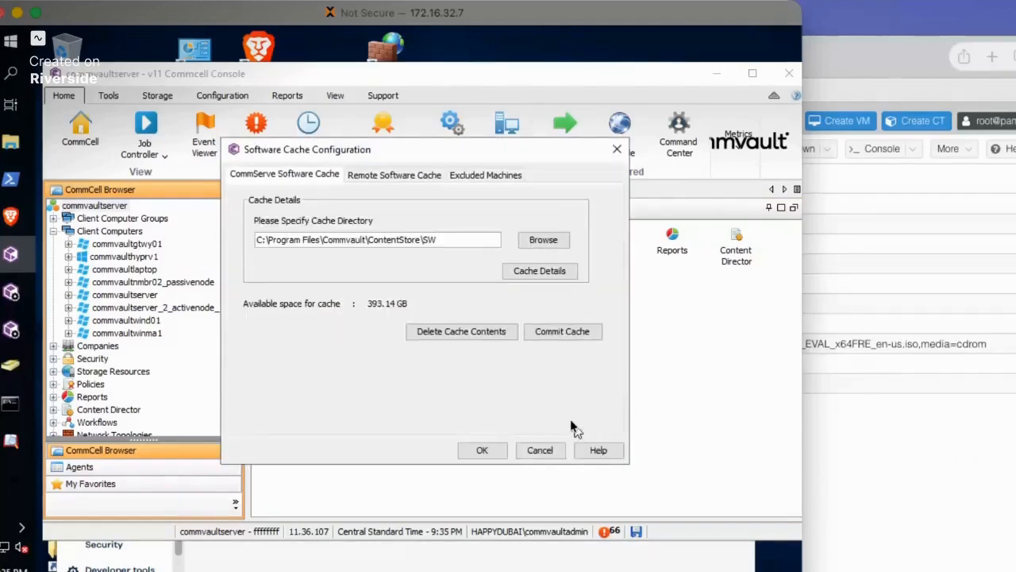
left_click(534, 274)
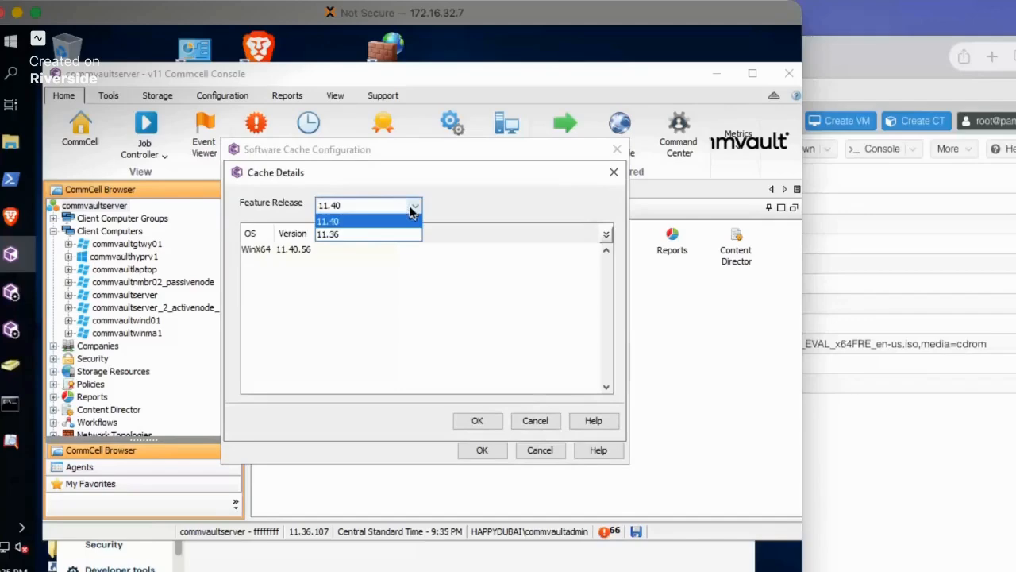
left_click(345, 233)
left_click(368, 208)
left_click(353, 220)
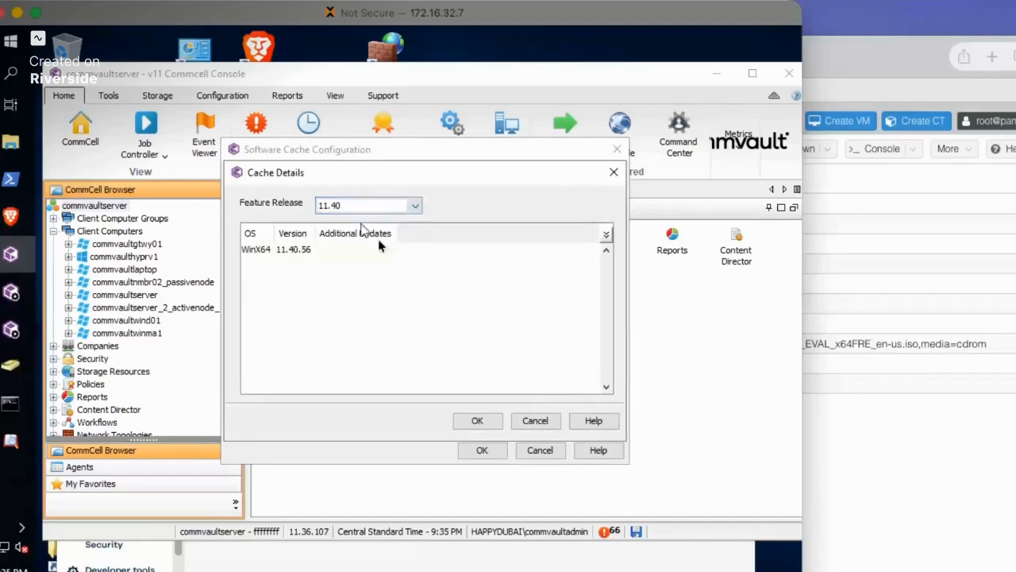
left_click(535, 422)
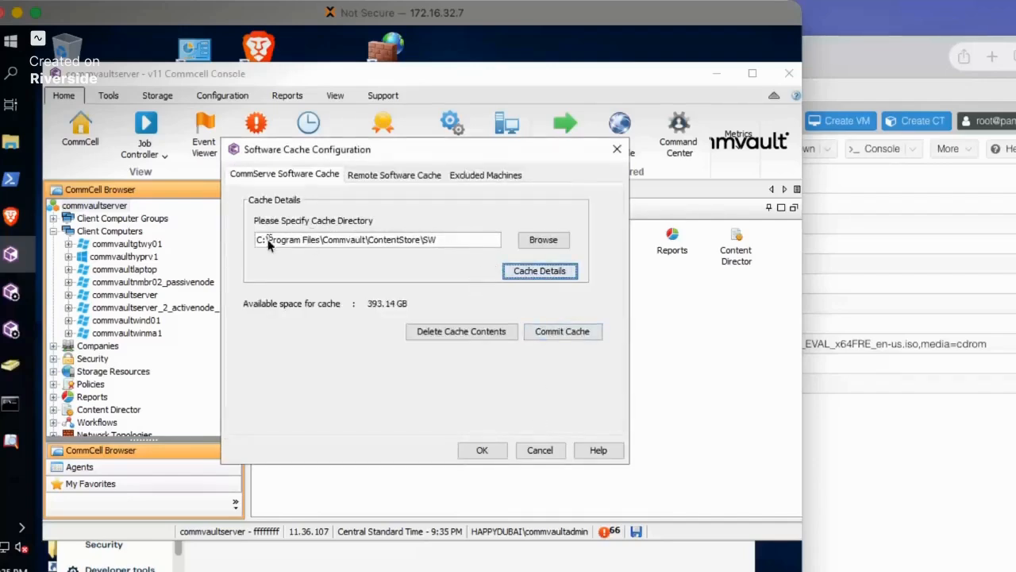
Check the CommServe cache directory path and examine the remote software caches with the name, directory and status columns widened
left_click_drag(257, 239, 441, 246)
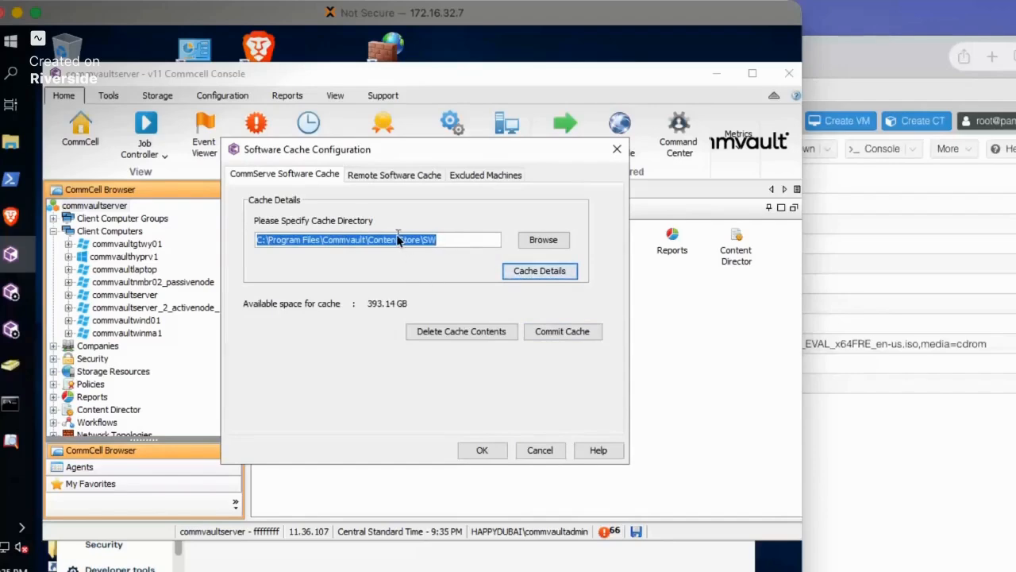
left_click(388, 179)
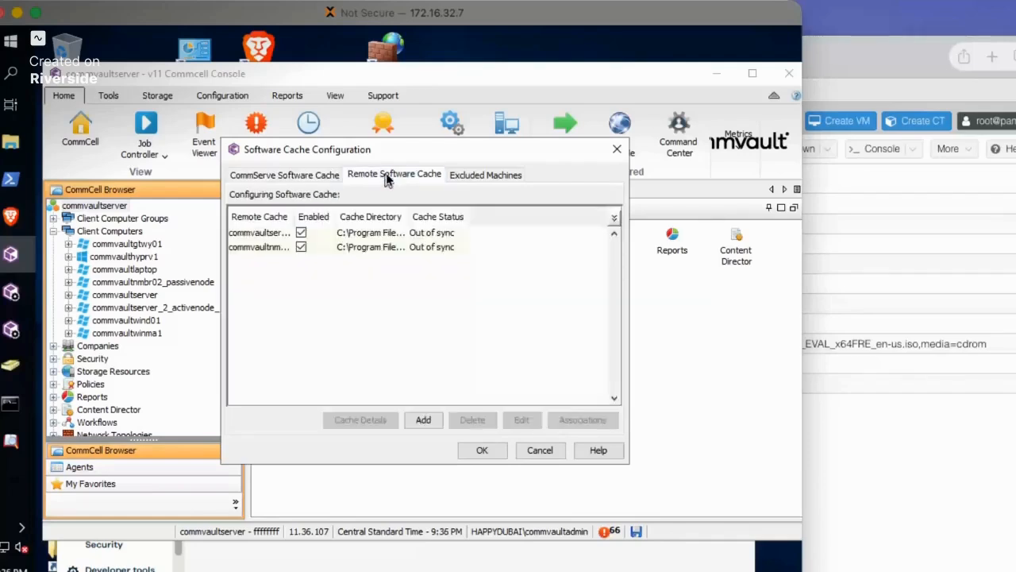
left_click_drag(294, 210, 335, 212)
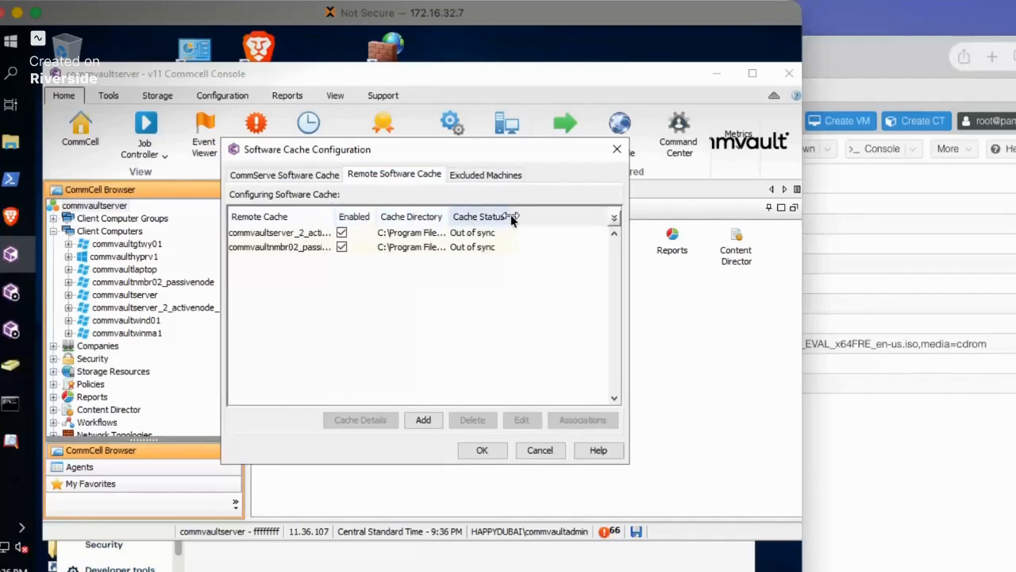
left_click_drag(510, 217, 548, 216)
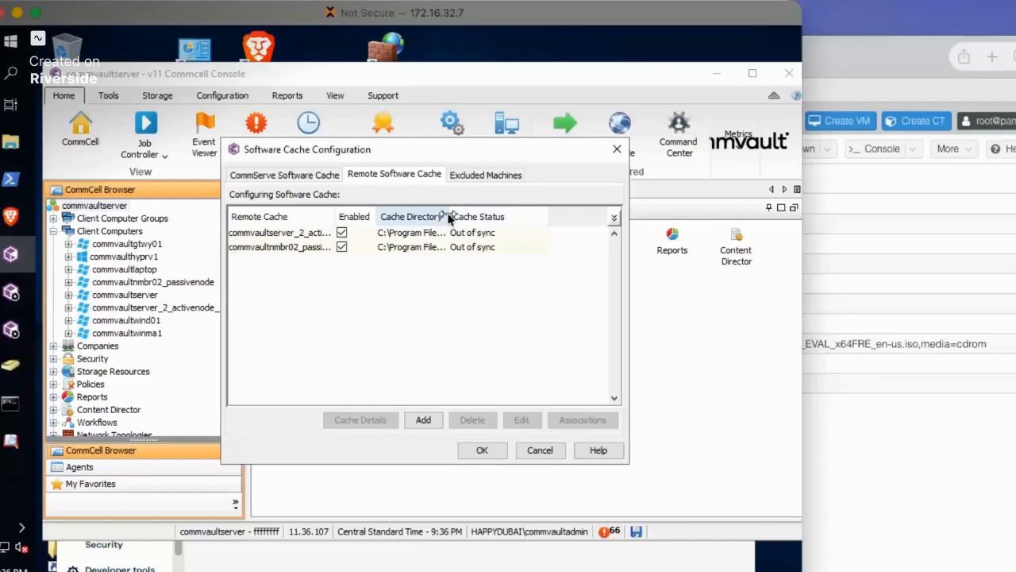
left_click_drag(450, 216, 520, 220)
left_click(573, 397)
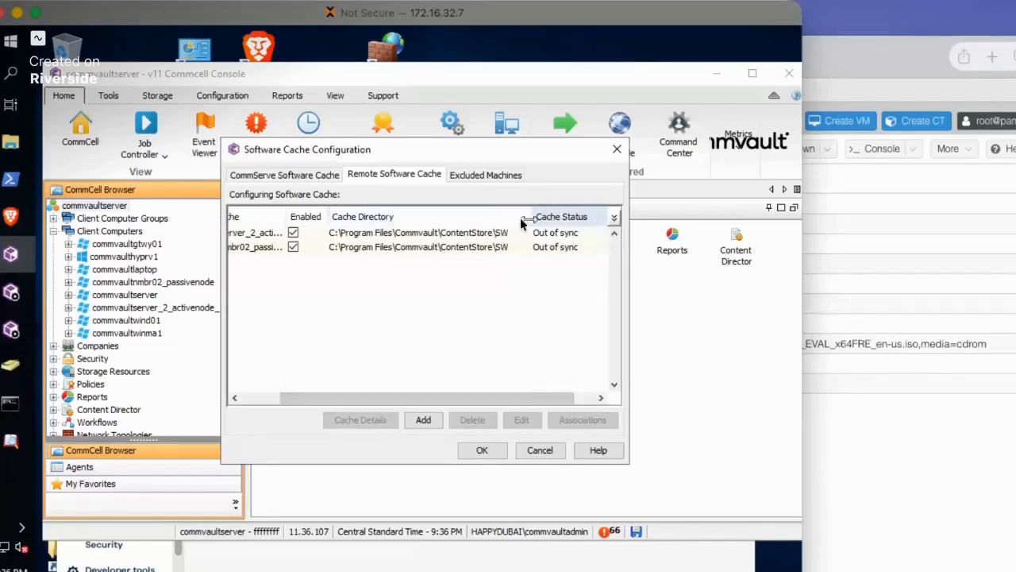
Check the Excluded Machines list and close the Software Cache Configuration
left_click(479, 176)
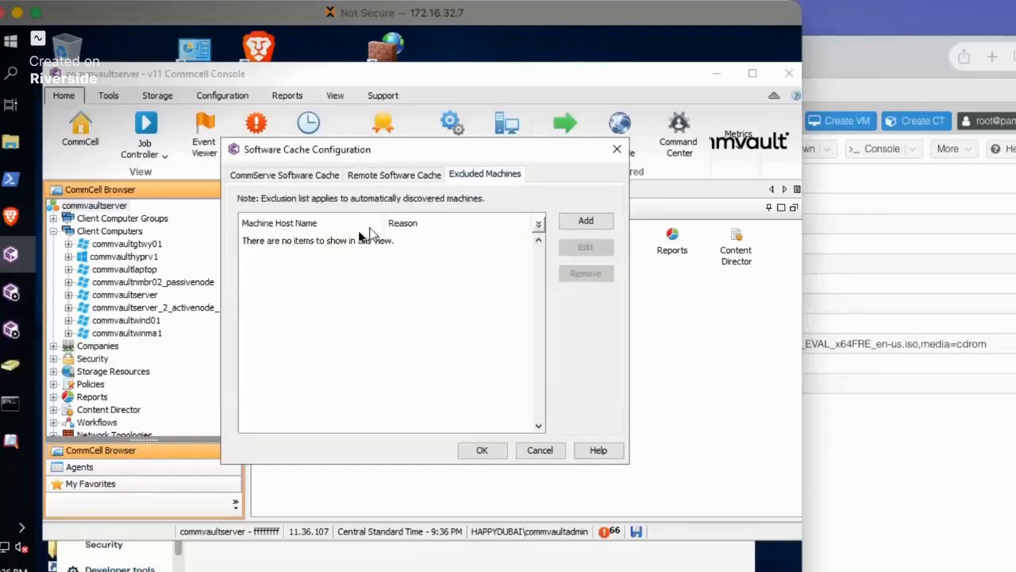
left_click(267, 176)
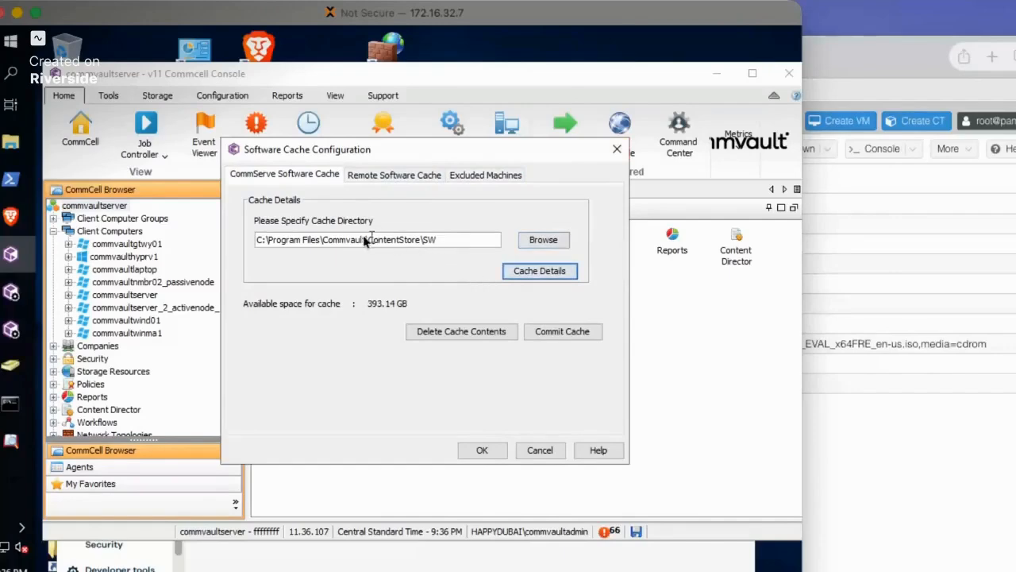
left_click(616, 149)
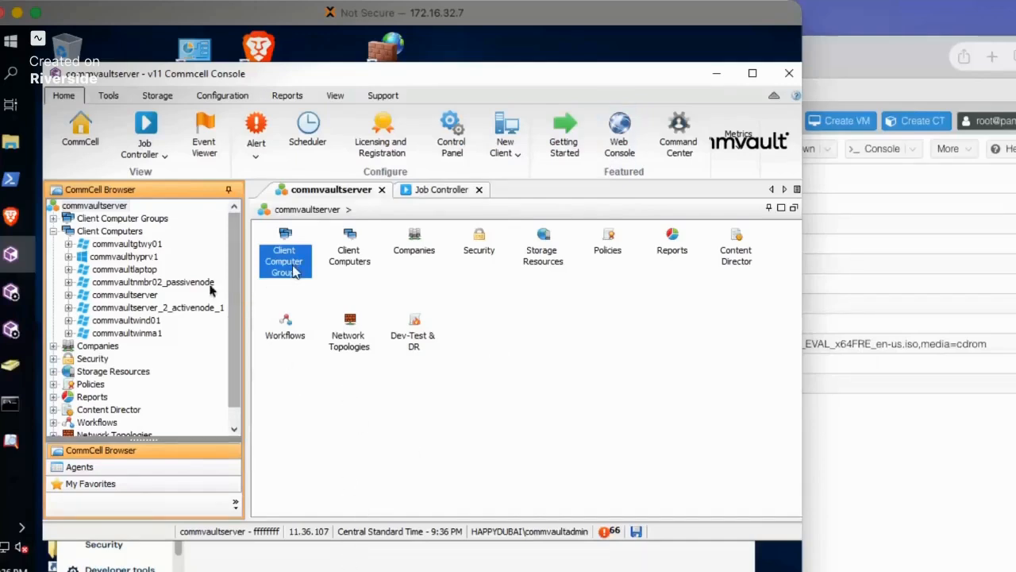
Try the Upgrade Software options for the commvaultserver client computer, clear the selection and cancel
left_click(109, 208)
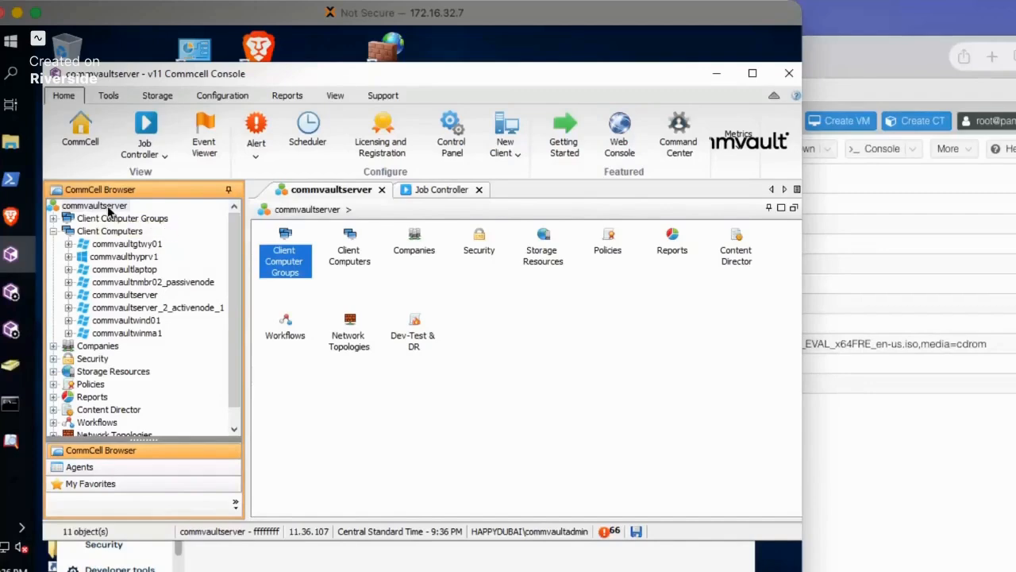
right_click(109, 209)
mouse_move(159, 215)
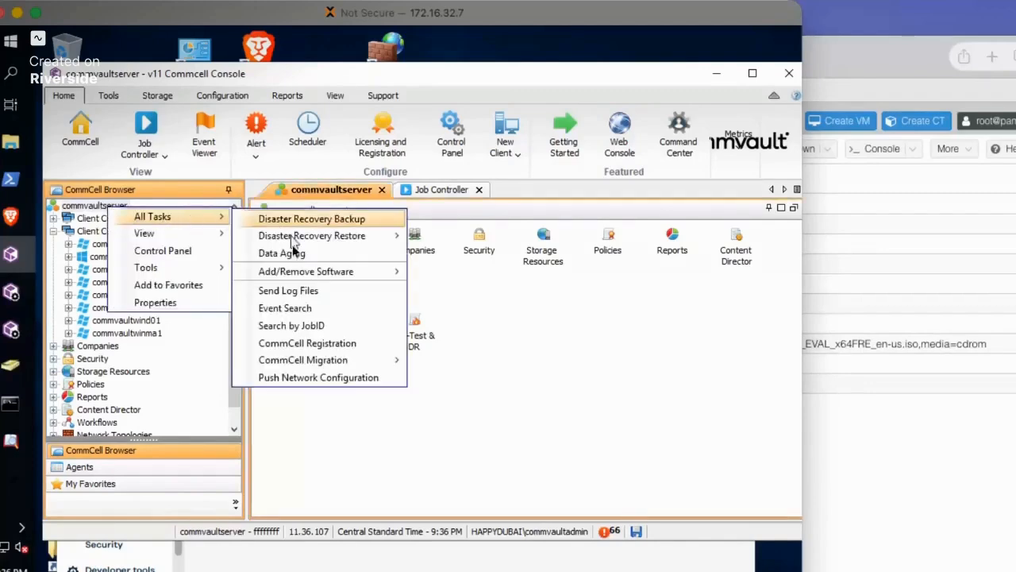
mouse_move(326, 272)
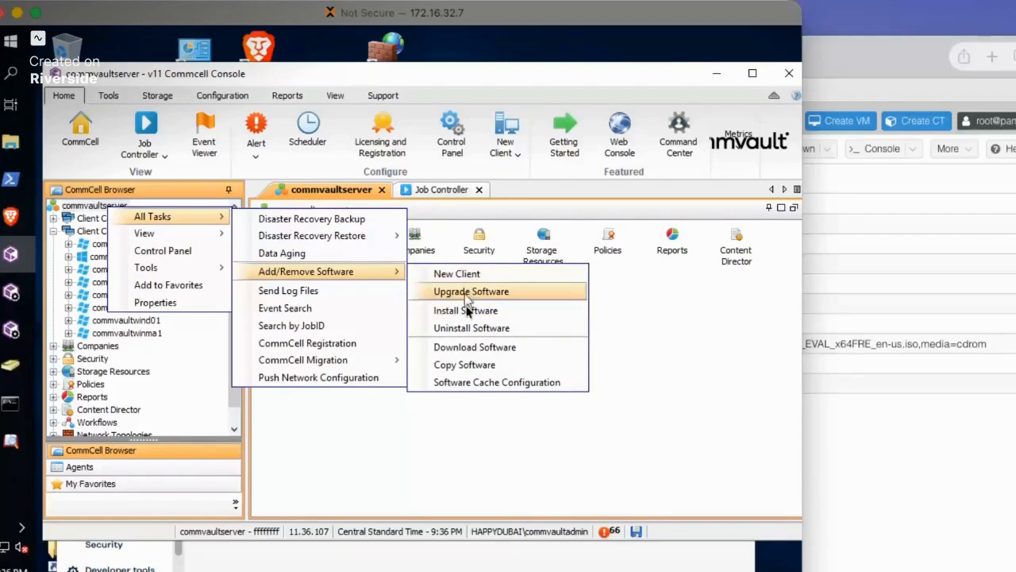
left_click(459, 294)
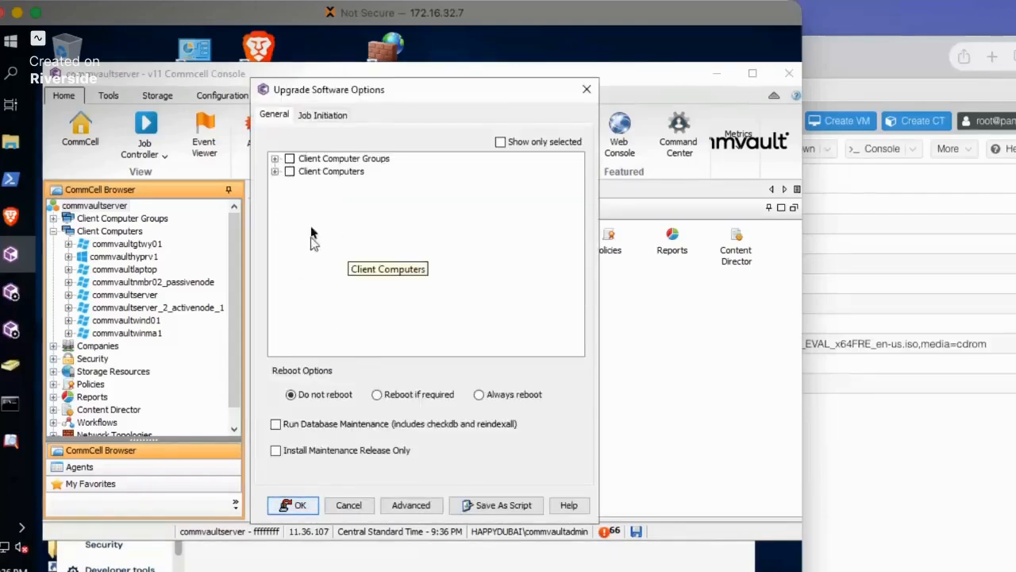
left_click(275, 172)
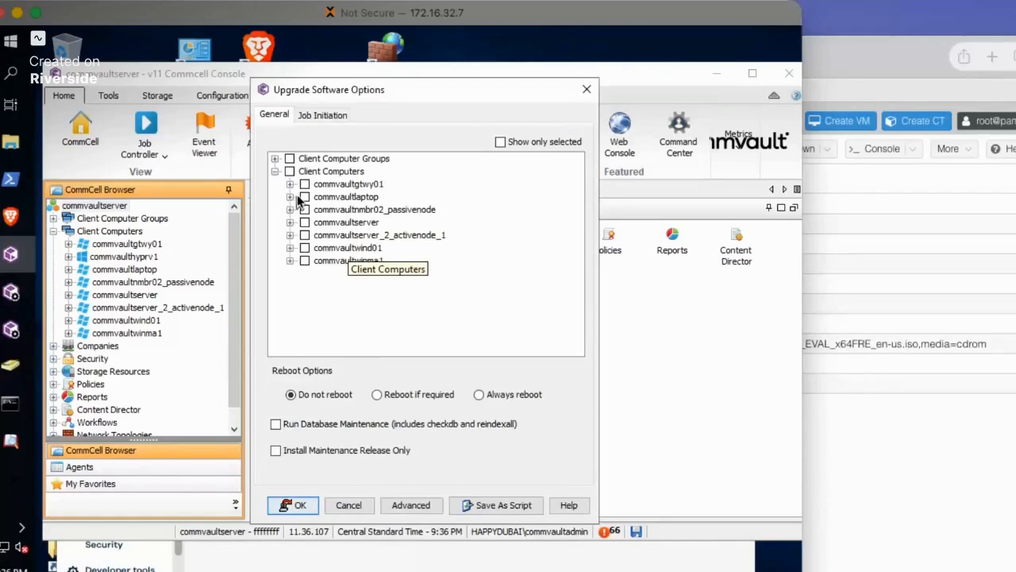
left_click(305, 222)
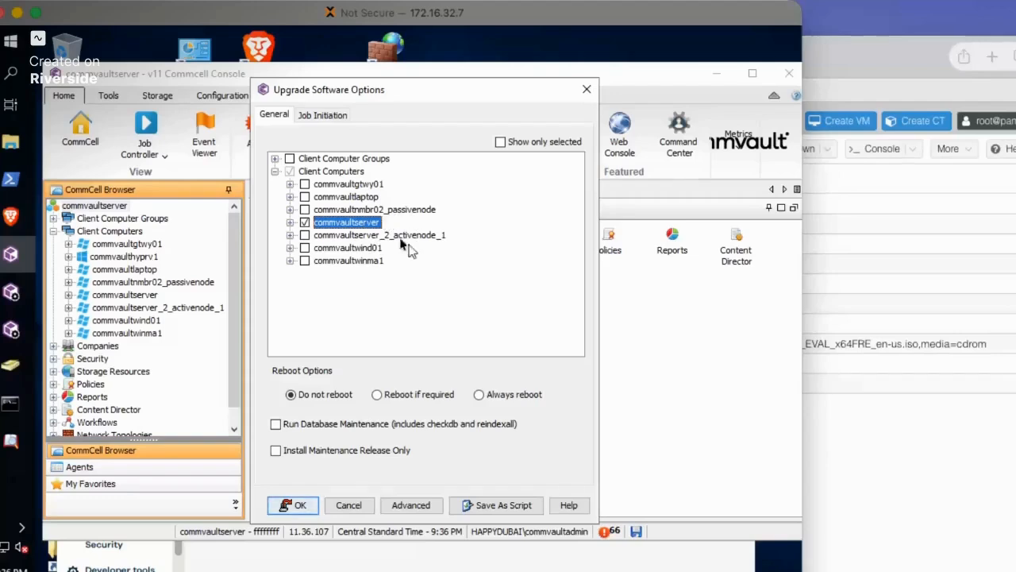
left_click(306, 223)
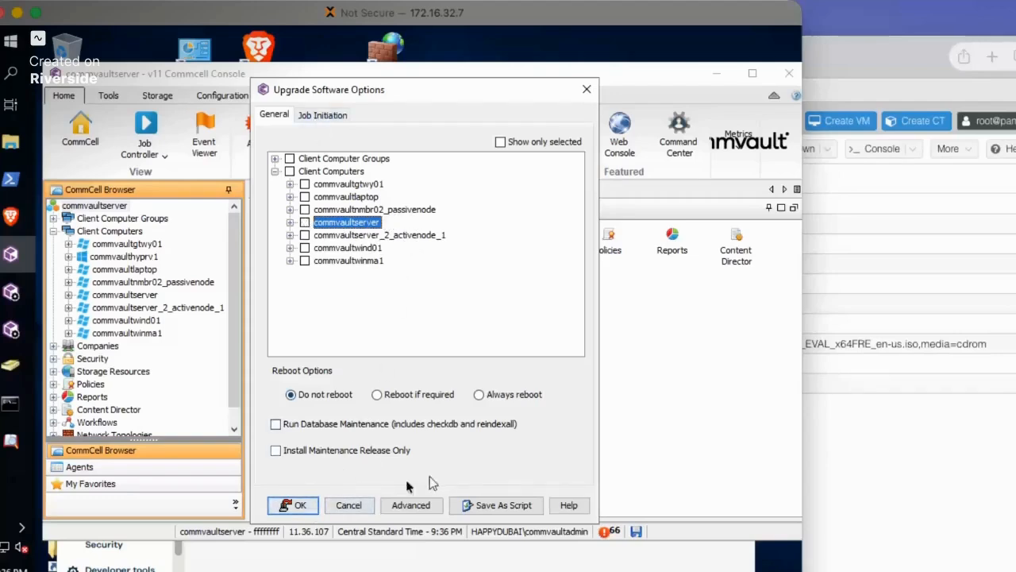
left_click(350, 506)
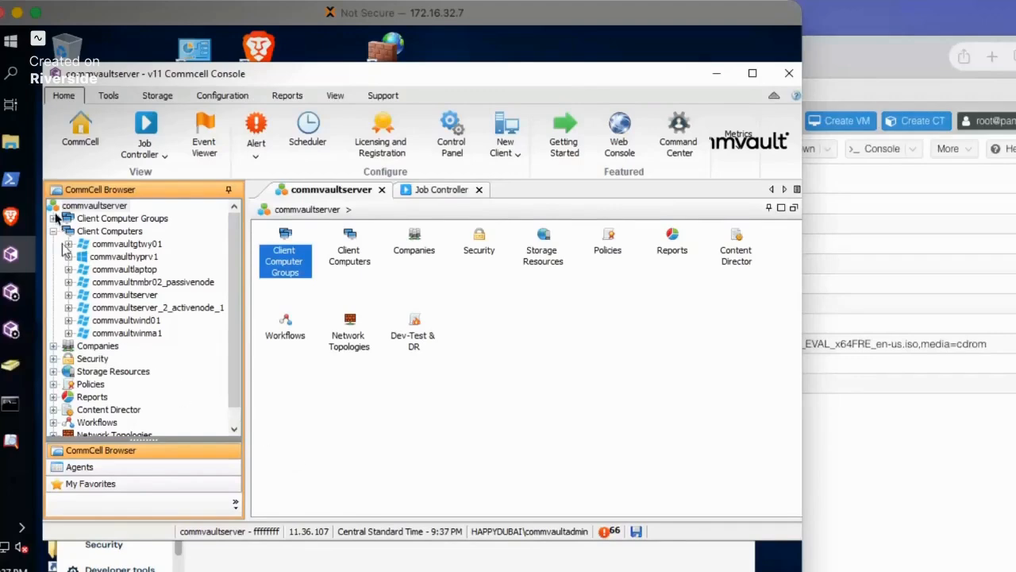
Browse from the SW cache folder to the Windows folder of SP40_7482319_R1372 and examine its installer files
left_click(11, 141)
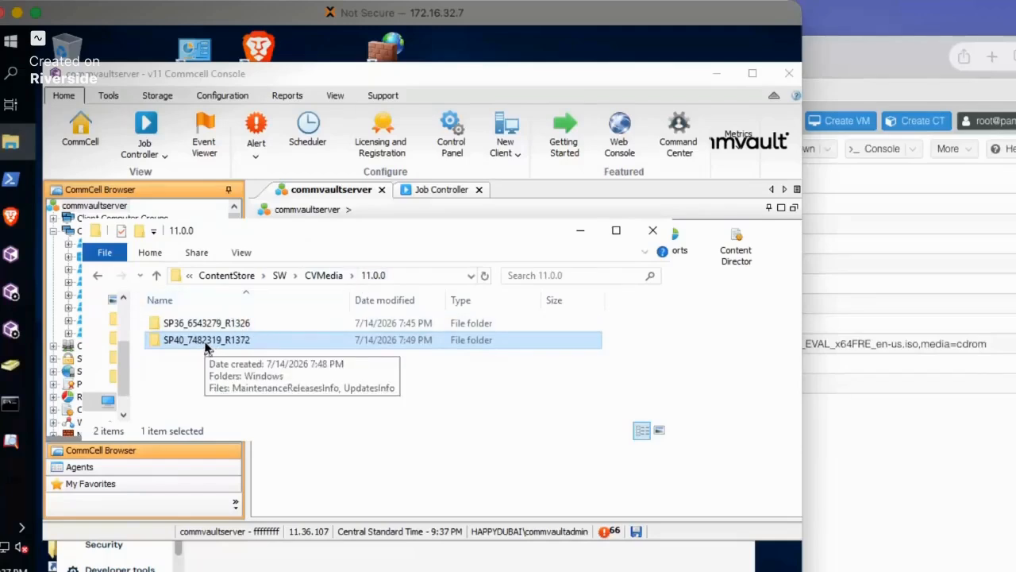
left_click(280, 274)
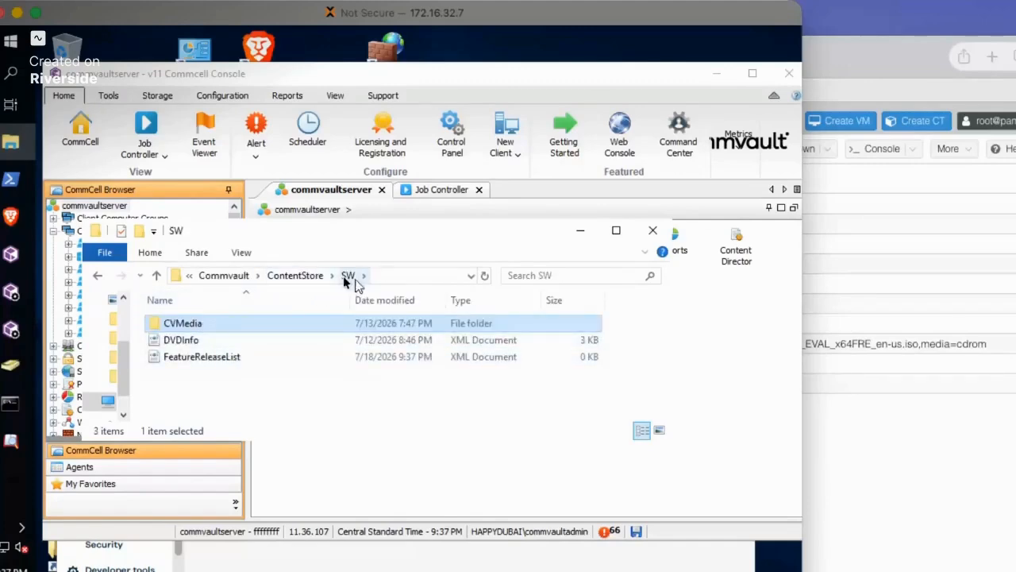
double_click(180, 328)
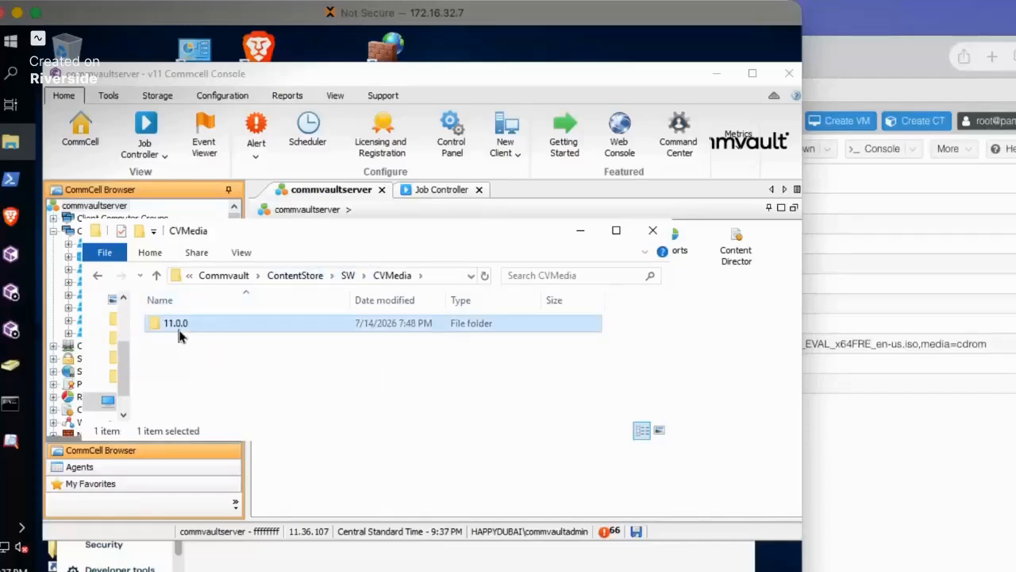
double_click(181, 326)
double_click(193, 341)
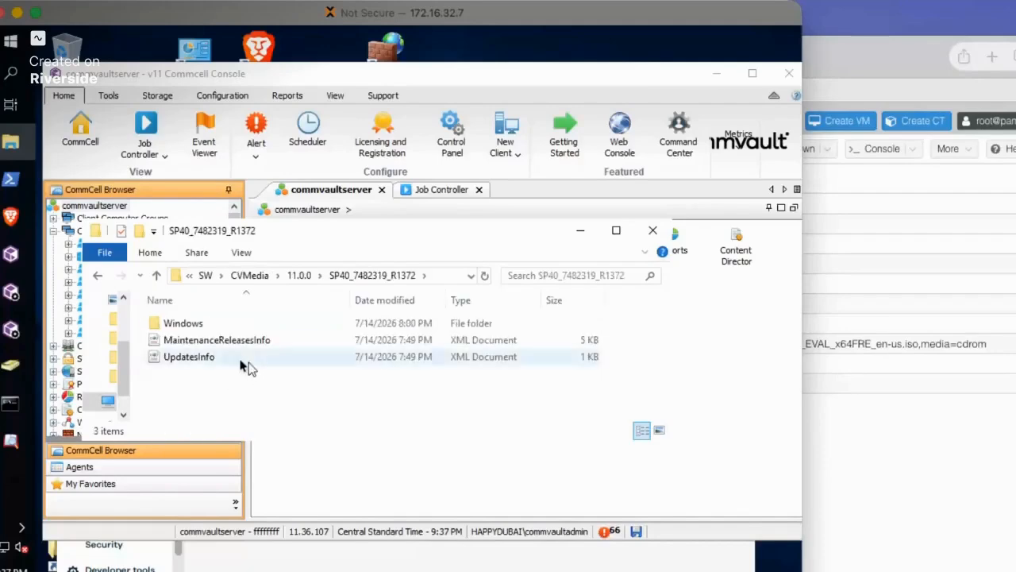
double_click(182, 326)
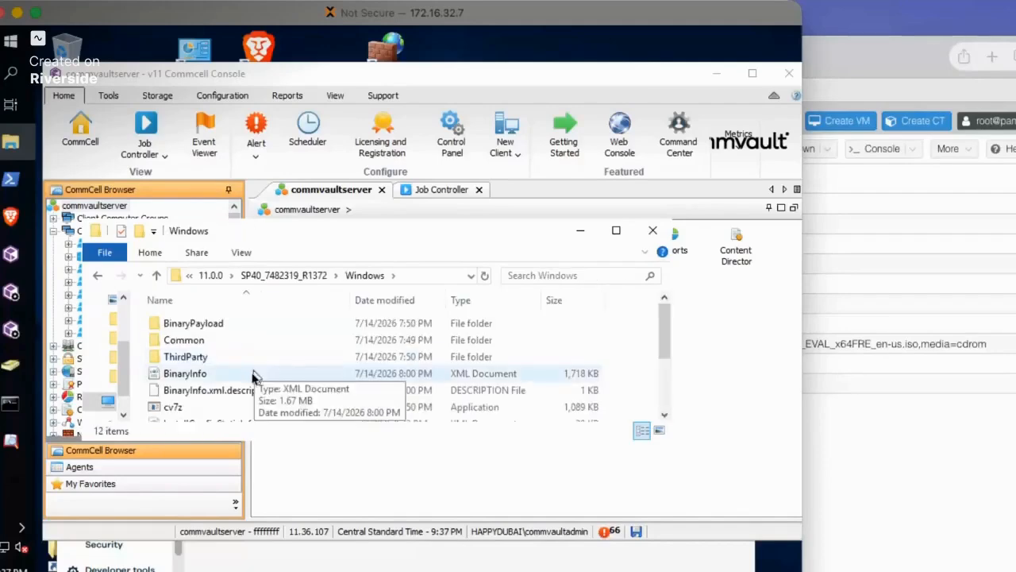
scroll(214, 397, "down", 2)
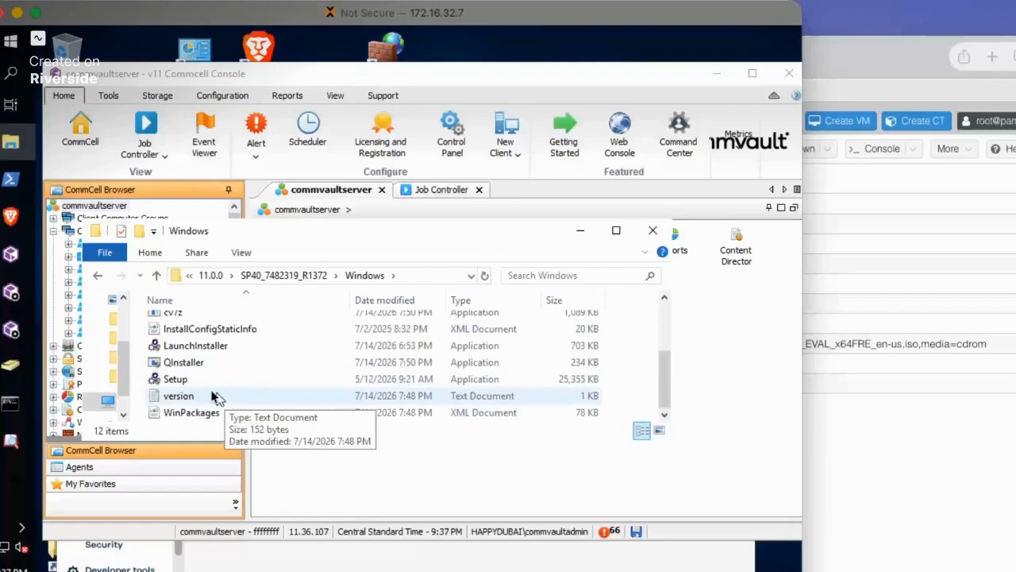
Look at the available actions for the Setup application, dismiss them and close the folder window
right_click(181, 382)
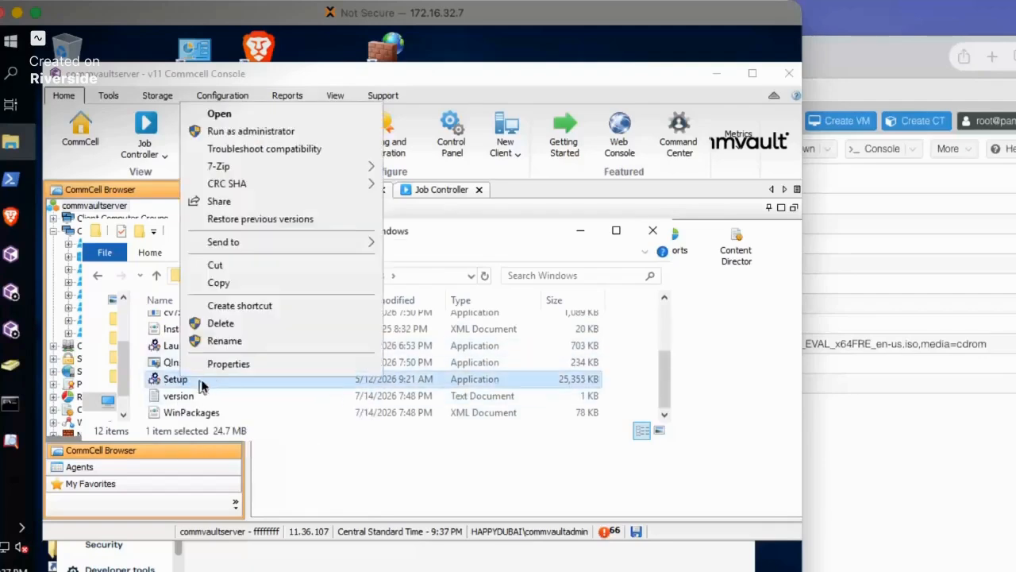
left_click(536, 262)
left_click(652, 230)
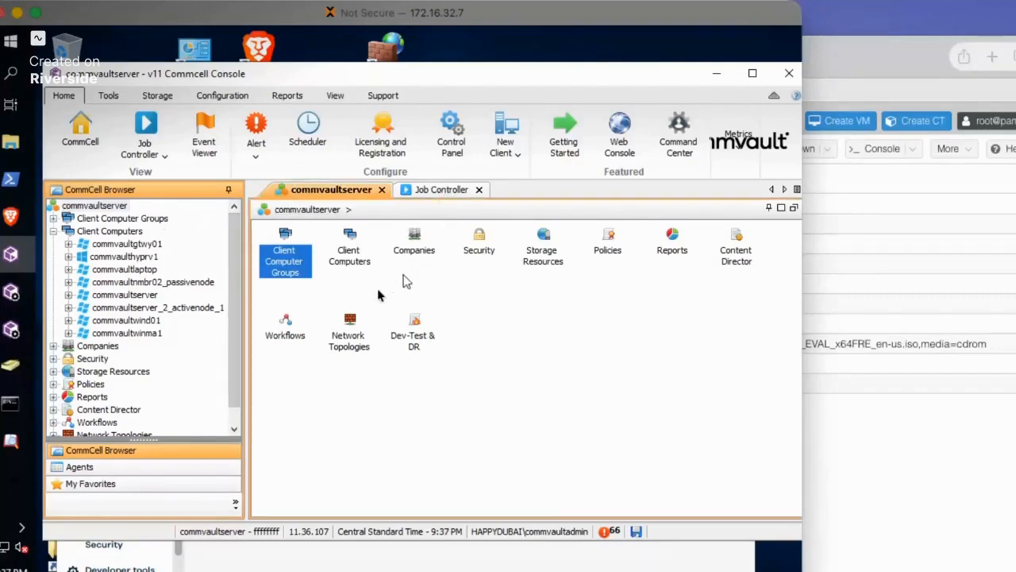
Check the Job Controller for running jobs, and widen the Product Version column in the Client Computers list to read the versions
left_click(424, 191)
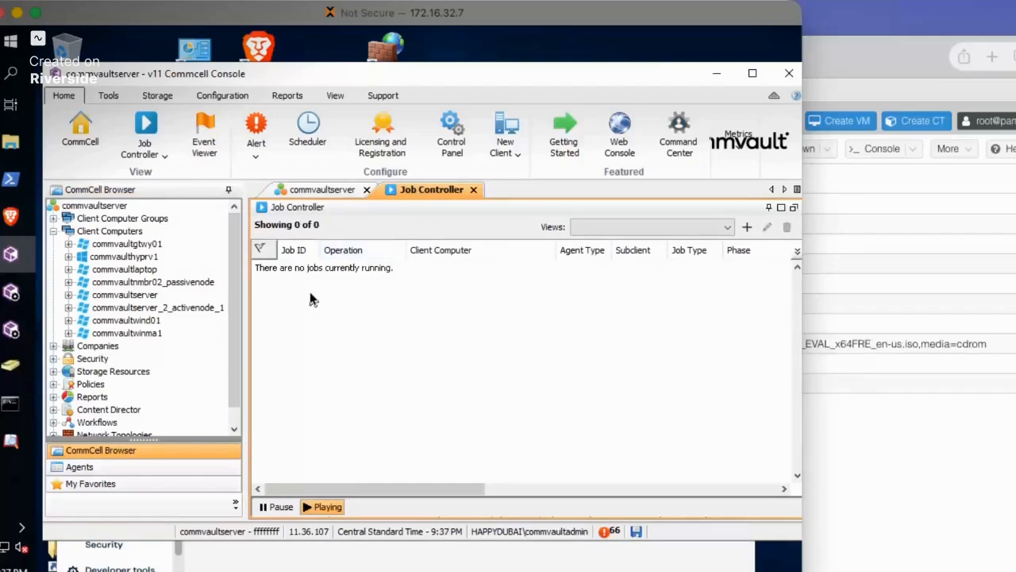
left_click_drag(357, 78, 347, 70)
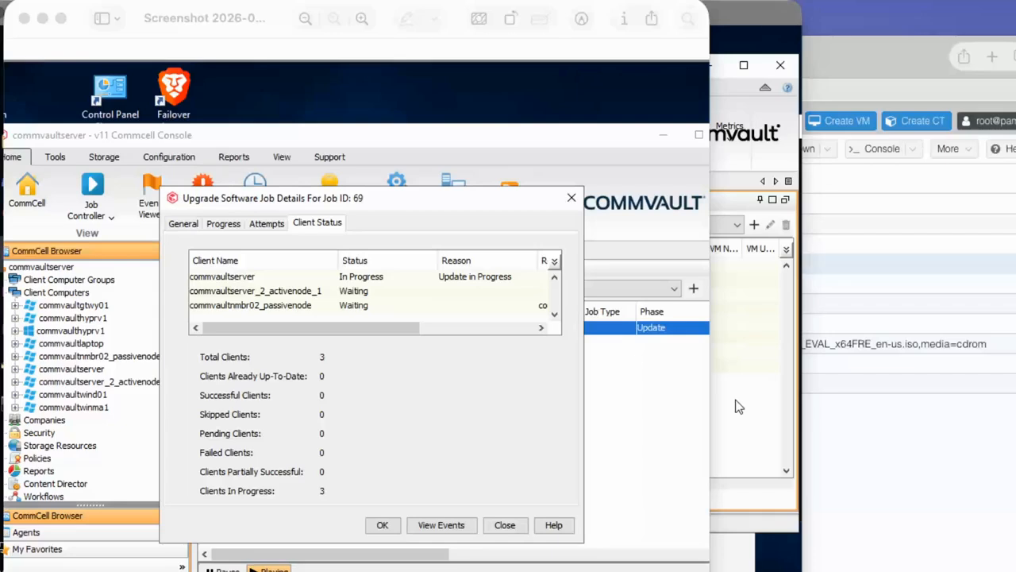
left_click(795, 509)
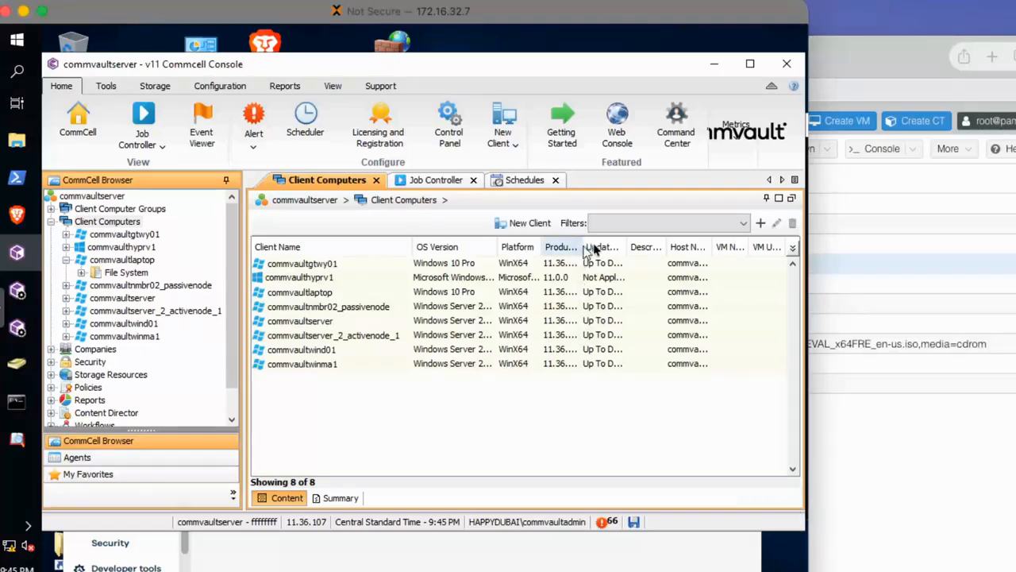
left_click_drag(586, 247, 621, 247)
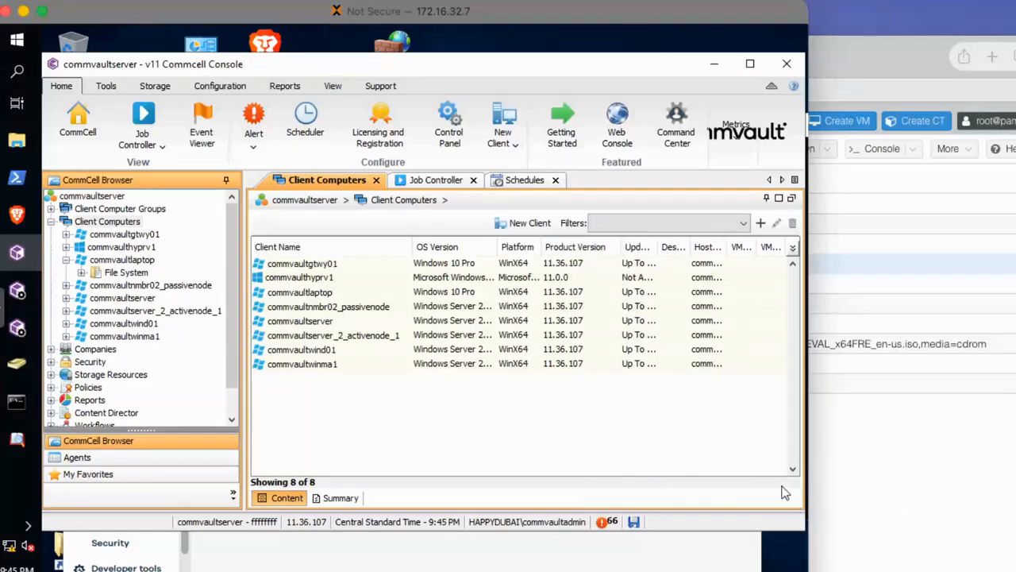